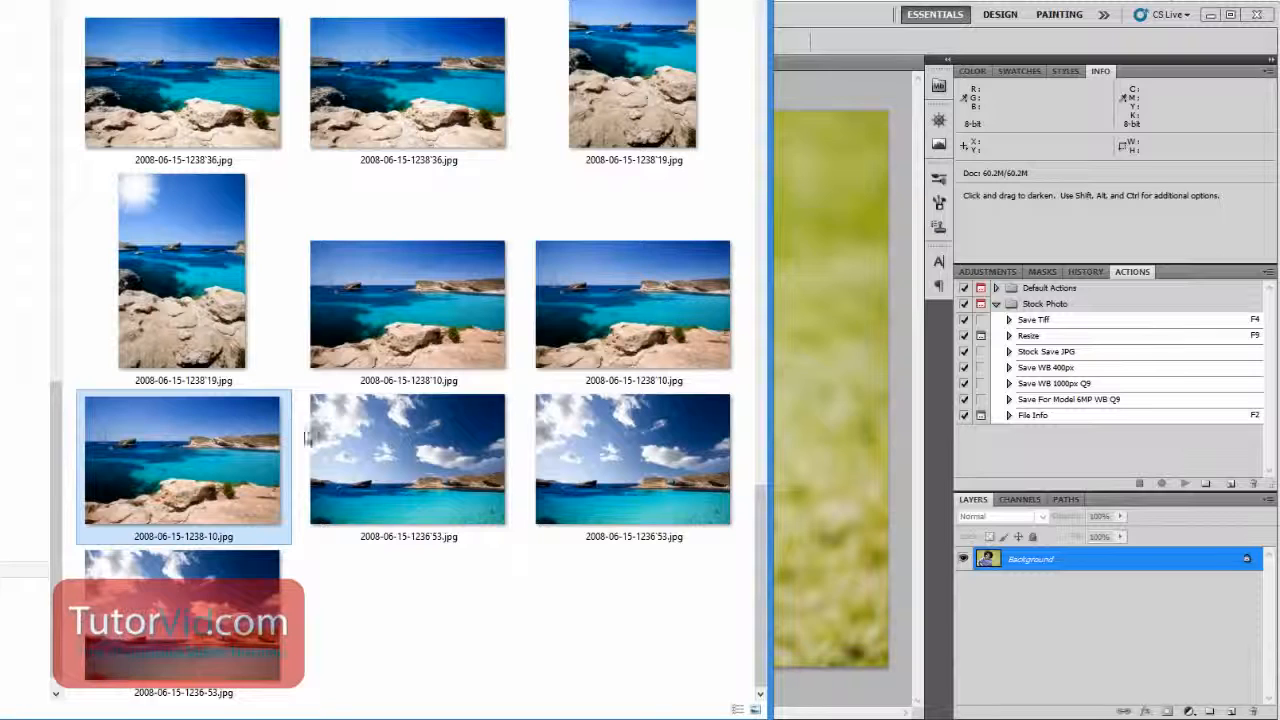
pyautogui.click(299, 387)
pyautogui.click(1190, 236)
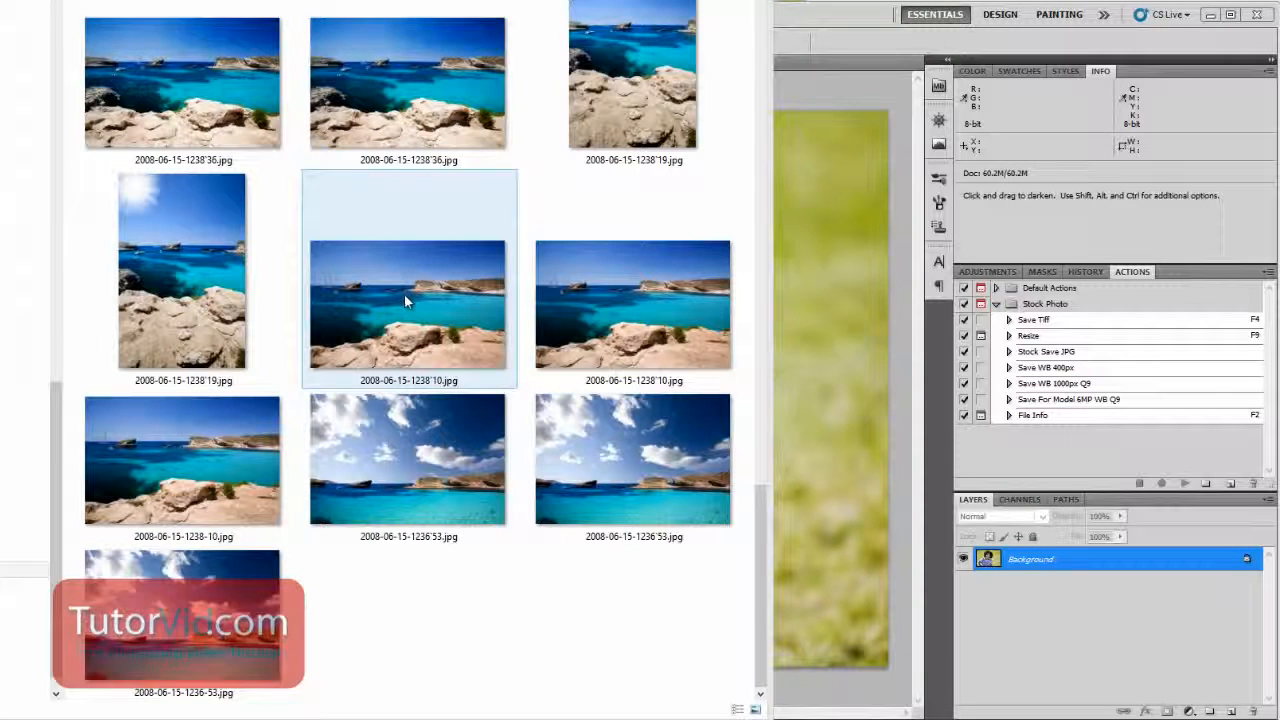
pyautogui.moveTo(404, 293); pyautogui.dragTo(830, 390)
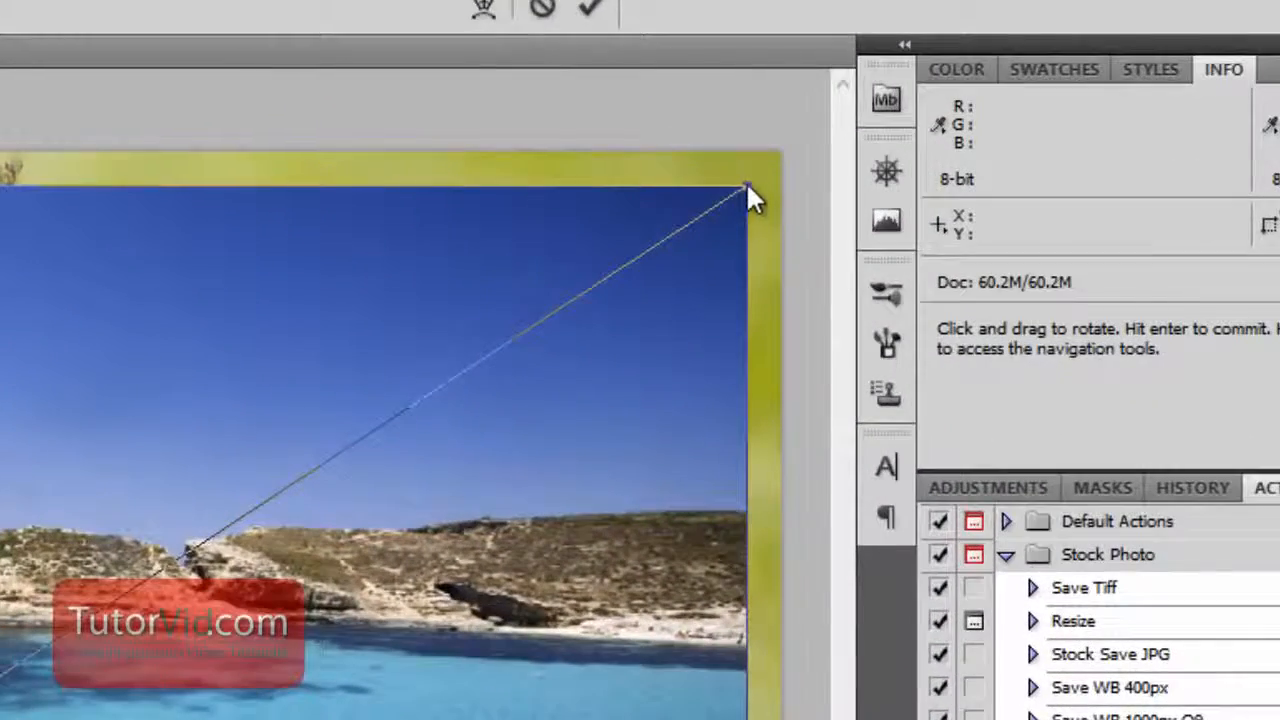
pyautogui.moveTo(748, 190); pyautogui.dragTo(785, 156)
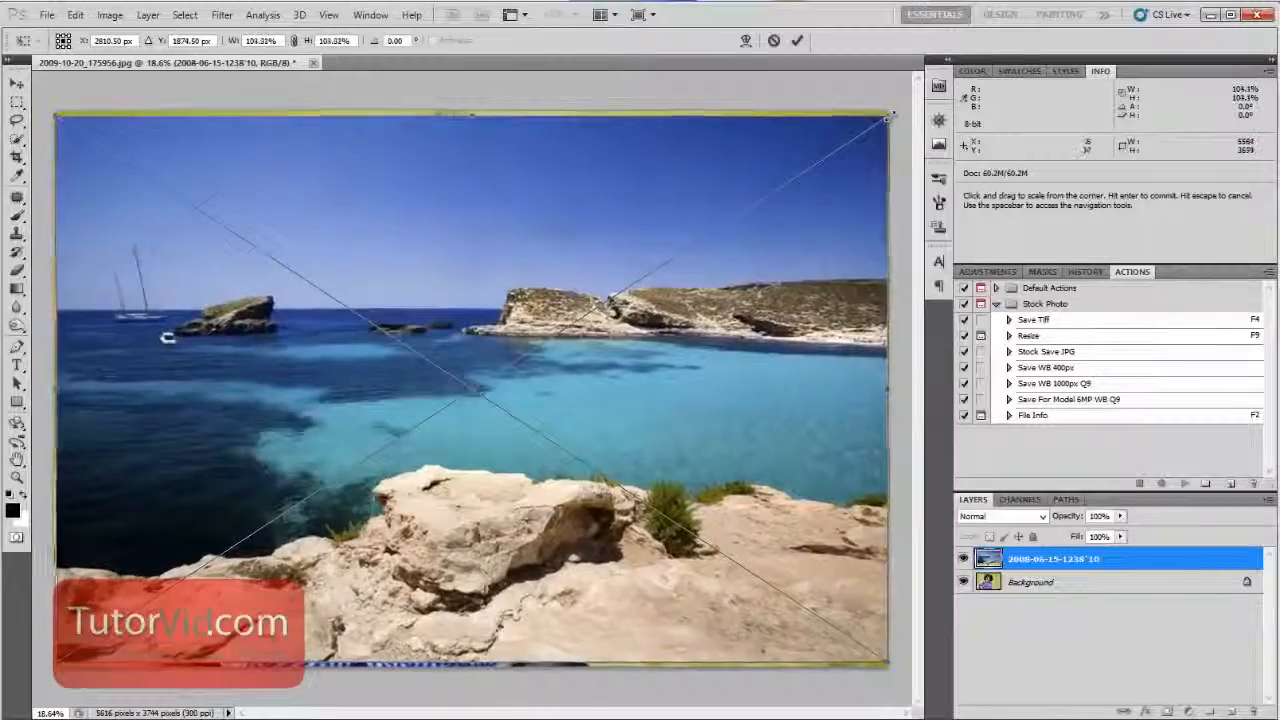
pyautogui.moveTo(891, 117); pyautogui.dragTo(899, 110)
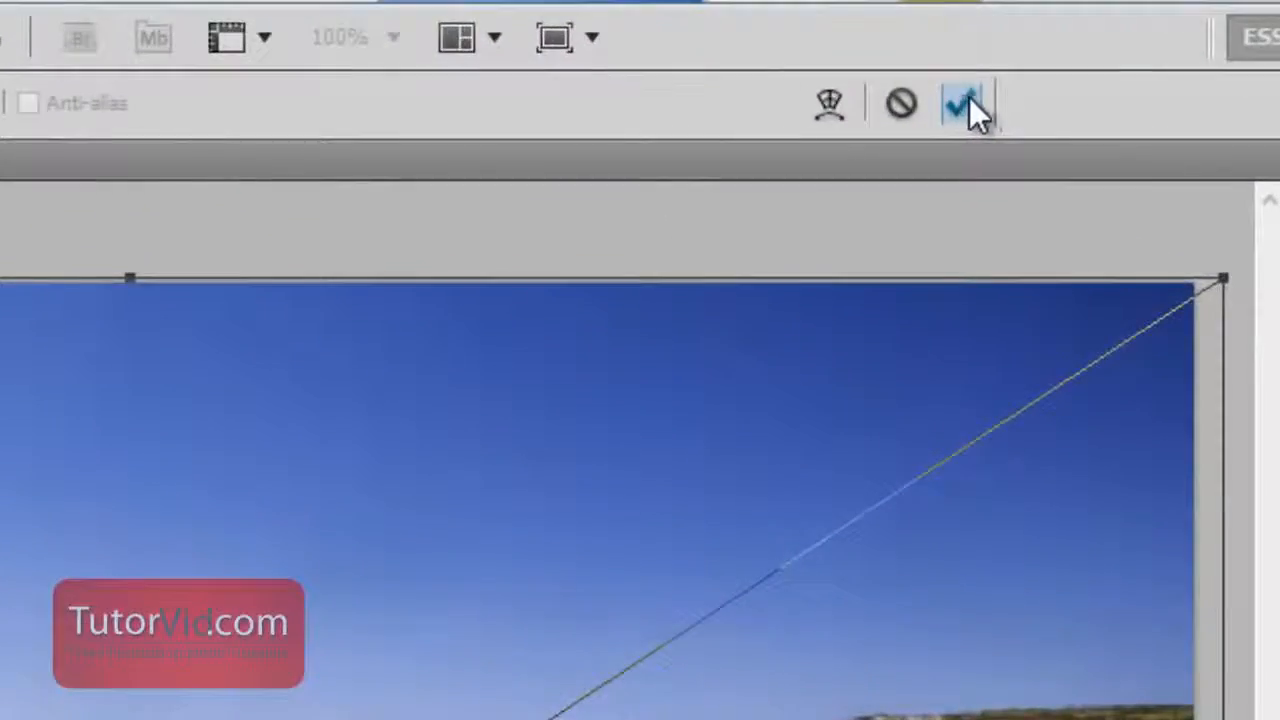
pyautogui.click(799, 41)
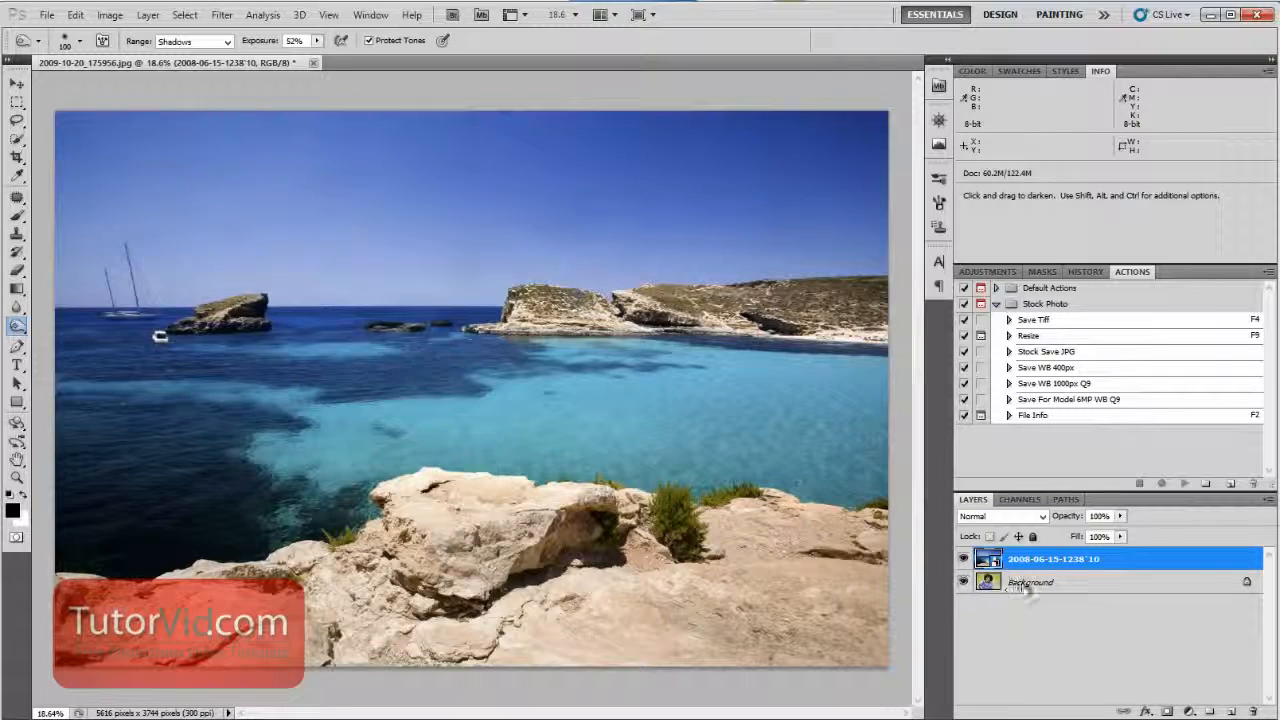
# Unlock the Background portrait layer and move it above the sea photo layer
pyautogui.click(1018, 587)
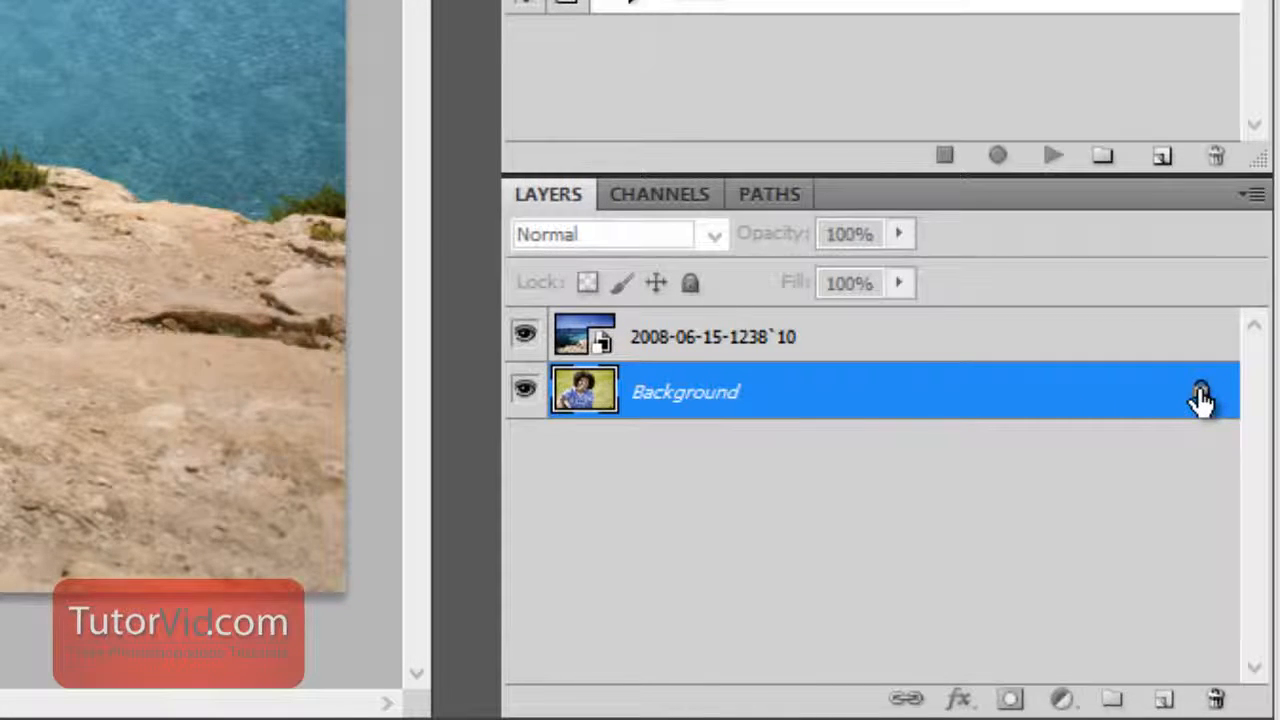
pyautogui.moveTo(1200, 397); pyautogui.dragTo(1216, 698)
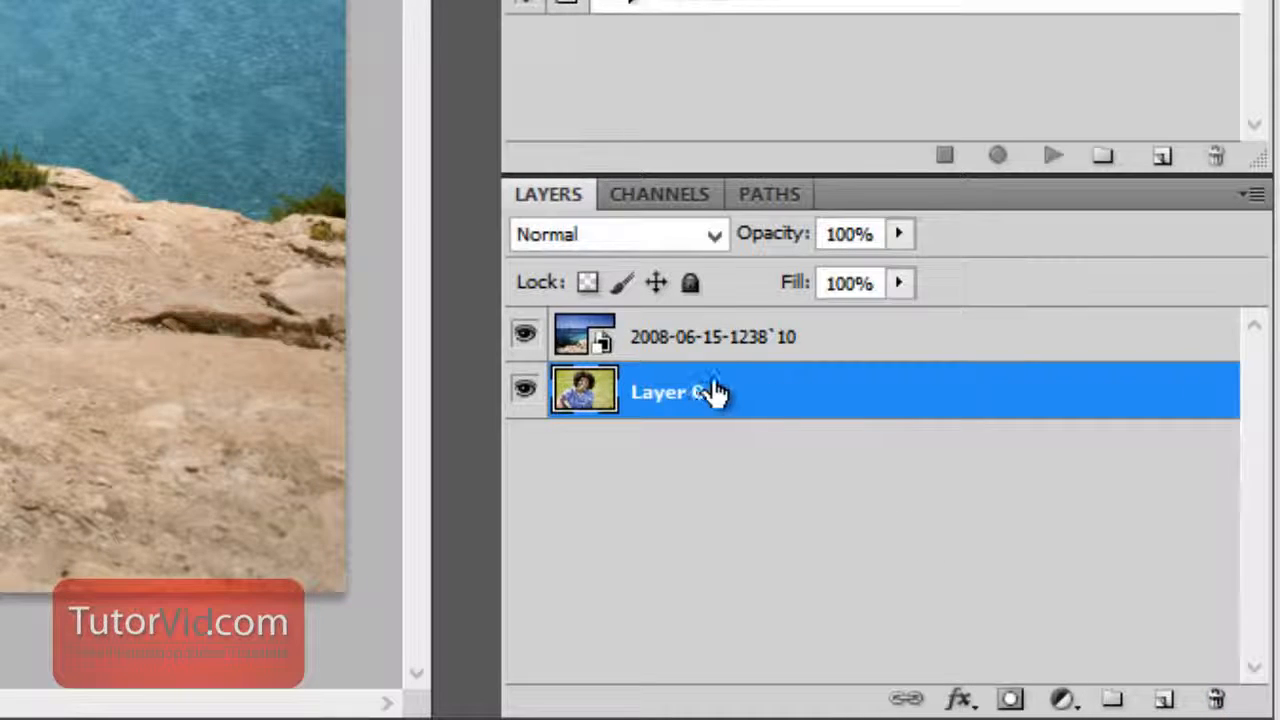
pyautogui.moveTo(697, 394); pyautogui.dragTo(737, 320)
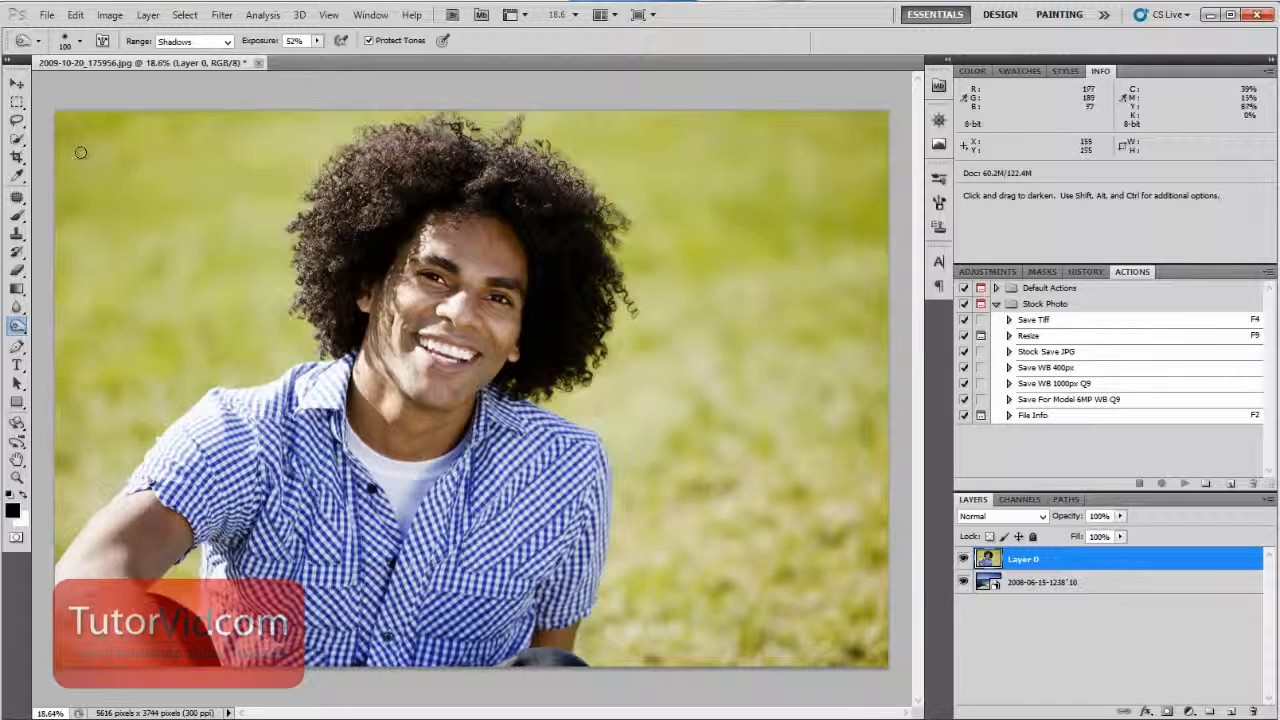
# Select the green grass background around the man with the Quick Selection tool
pyautogui.press('w')
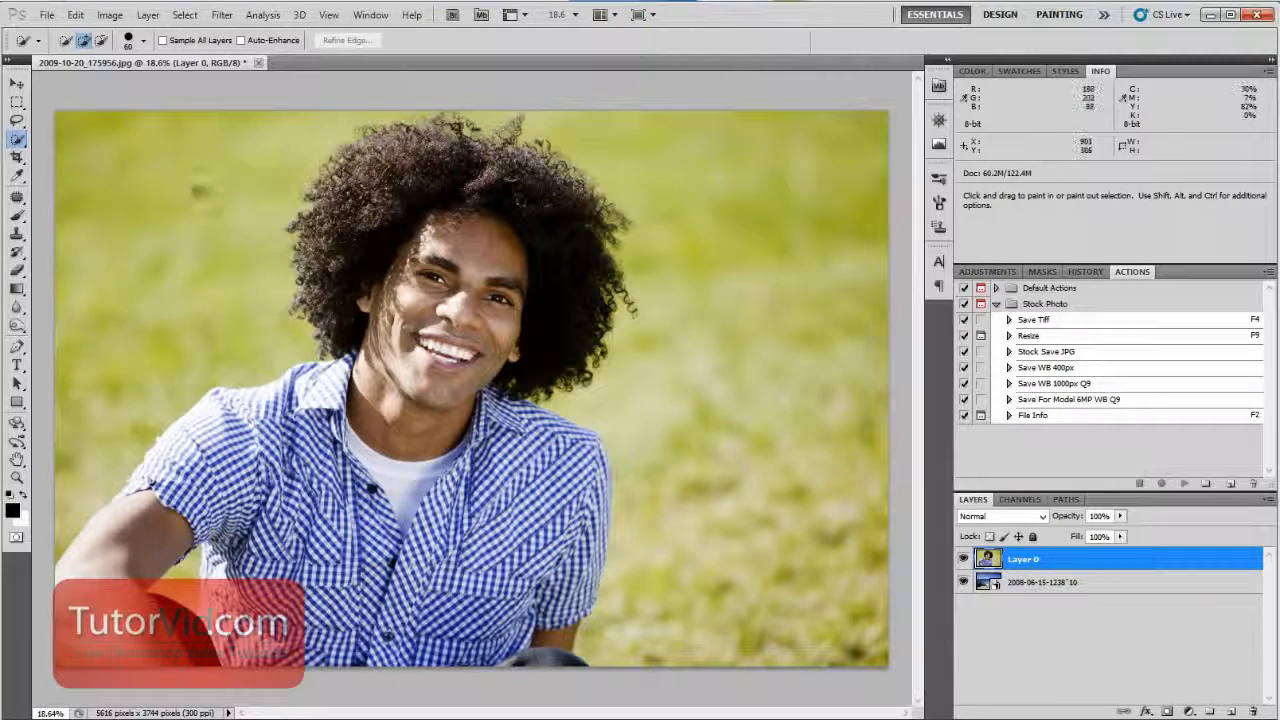
pyautogui.moveTo(202, 170); pyautogui.dragTo(126, 328)
pyautogui.moveTo(728, 179); pyautogui.dragTo(737, 400)
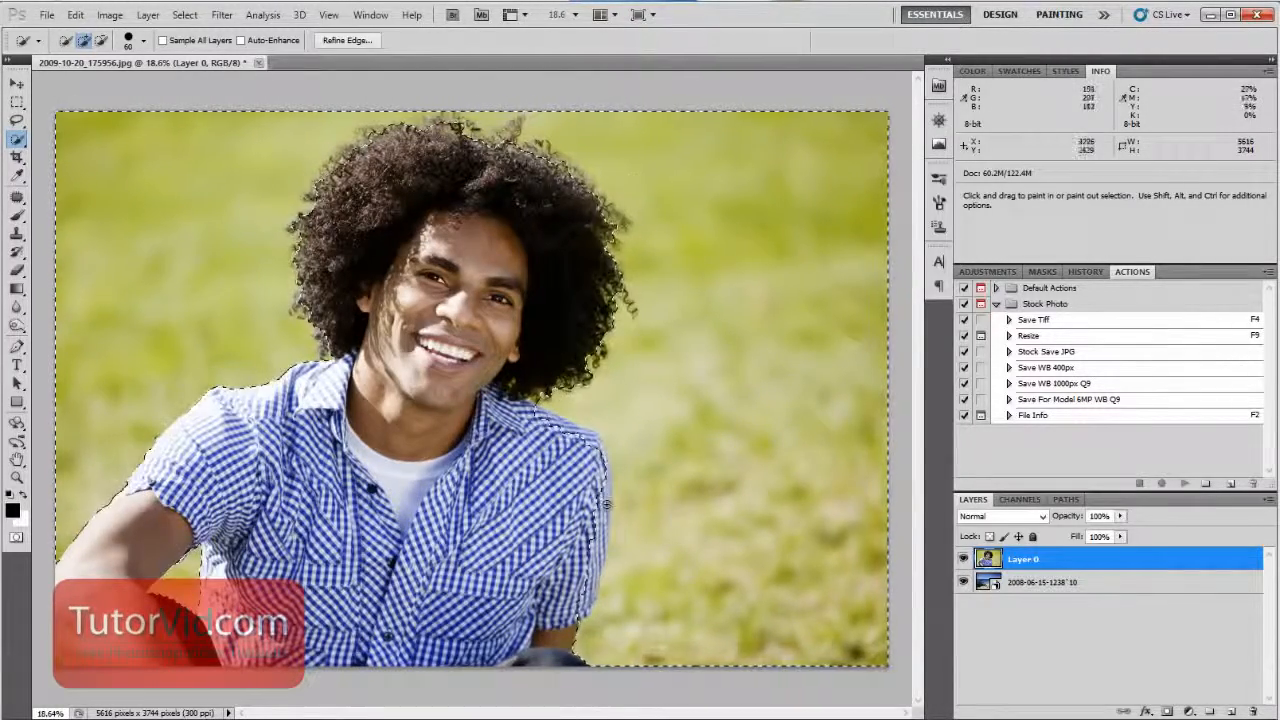
# Subtract the wrongly included shirt sleeve and shoulder areas from the selection and check its edges around the hair and shirt
pyautogui.moveTo(593, 550)
pyautogui.mouseDown()
pyautogui.moveTo(657, 542)
pyautogui.moveTo(600, 325)
pyautogui.mouseUp()
pyautogui.moveTo(572, 197)
pyautogui.mouseDown()
pyautogui.moveTo(558, 350)
pyautogui.moveTo(491, 548)
pyautogui.moveTo(504, 541)
pyautogui.mouseUp()
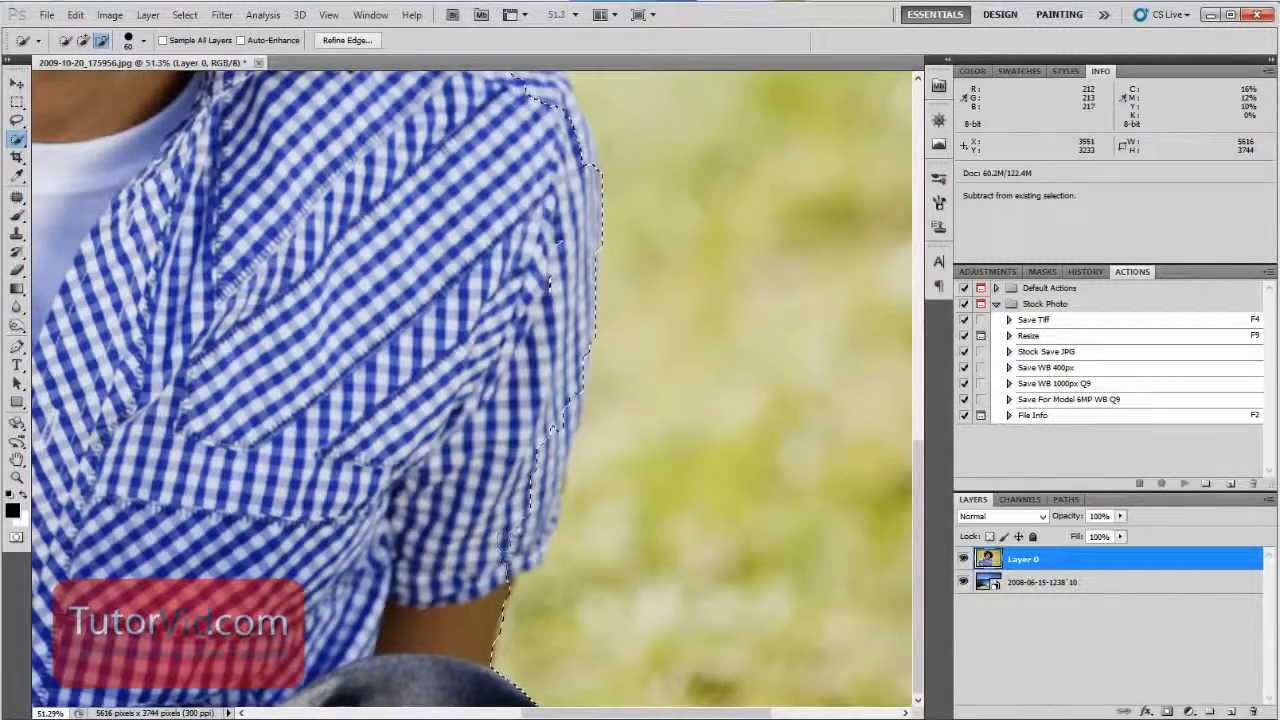
pyautogui.moveTo(549, 284); pyautogui.dragTo(575, 506)
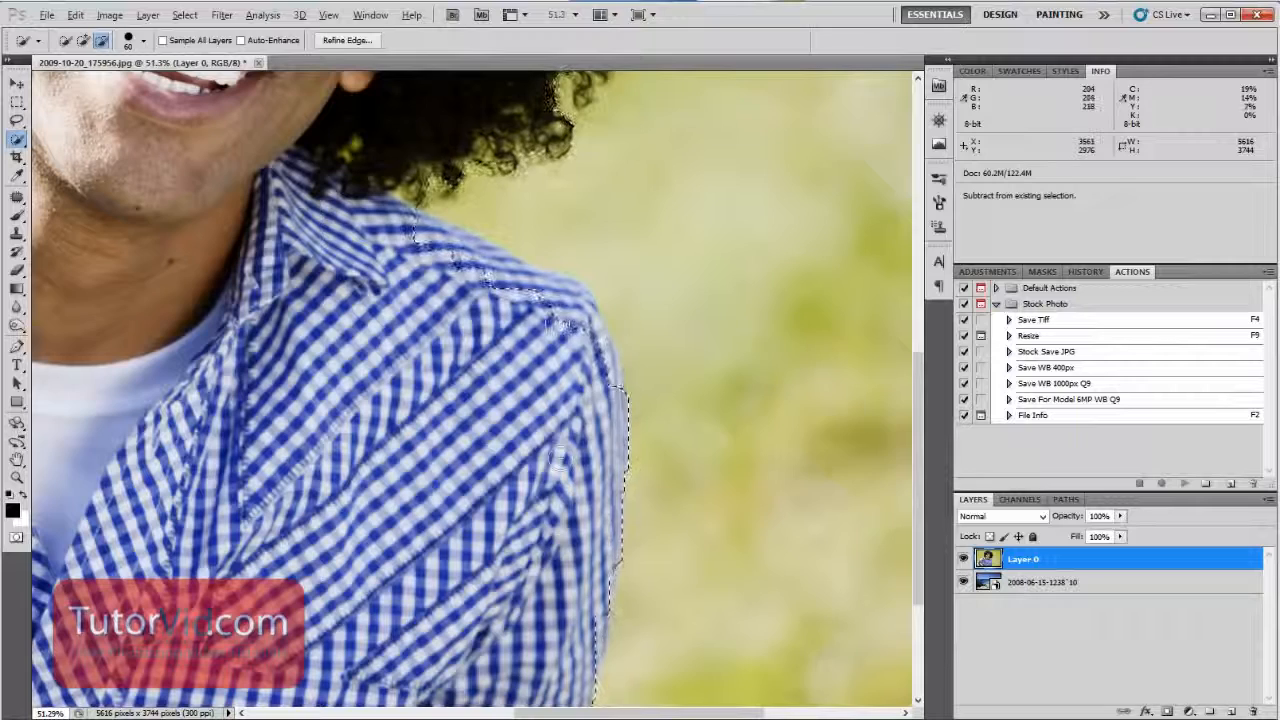
pyautogui.press('alt')
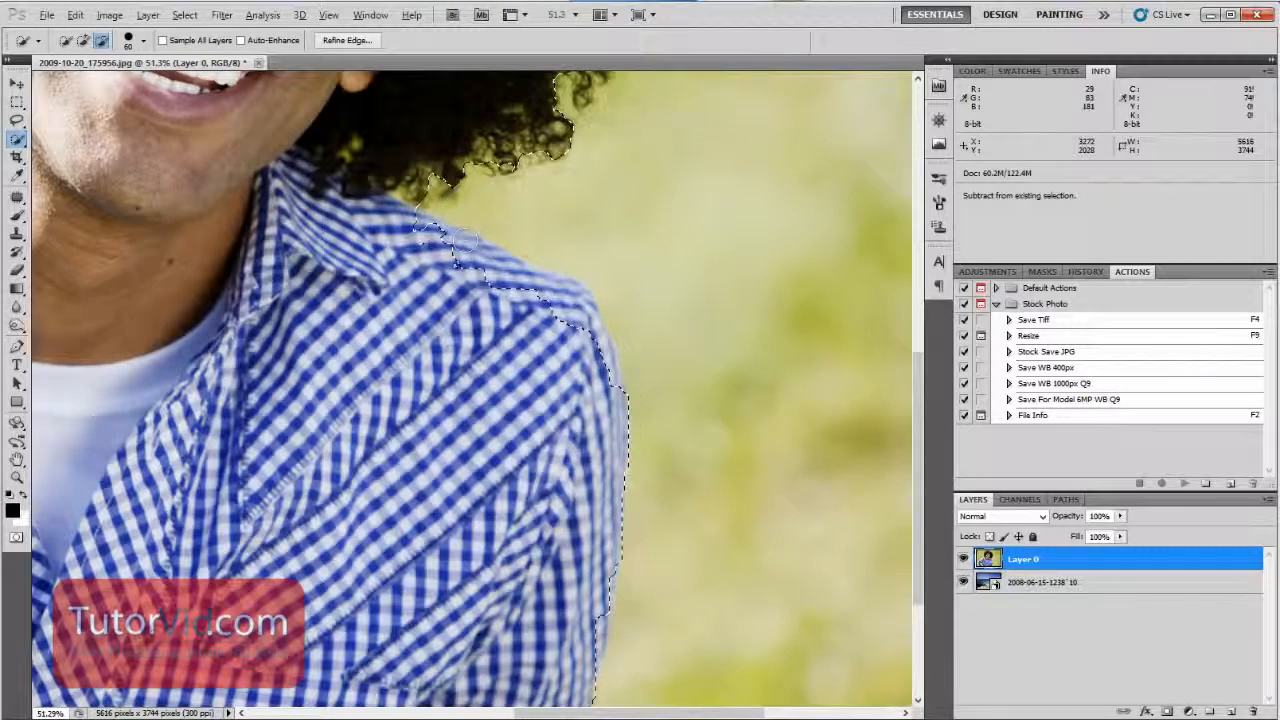
pyautogui.hotkey('ctrl', '0')
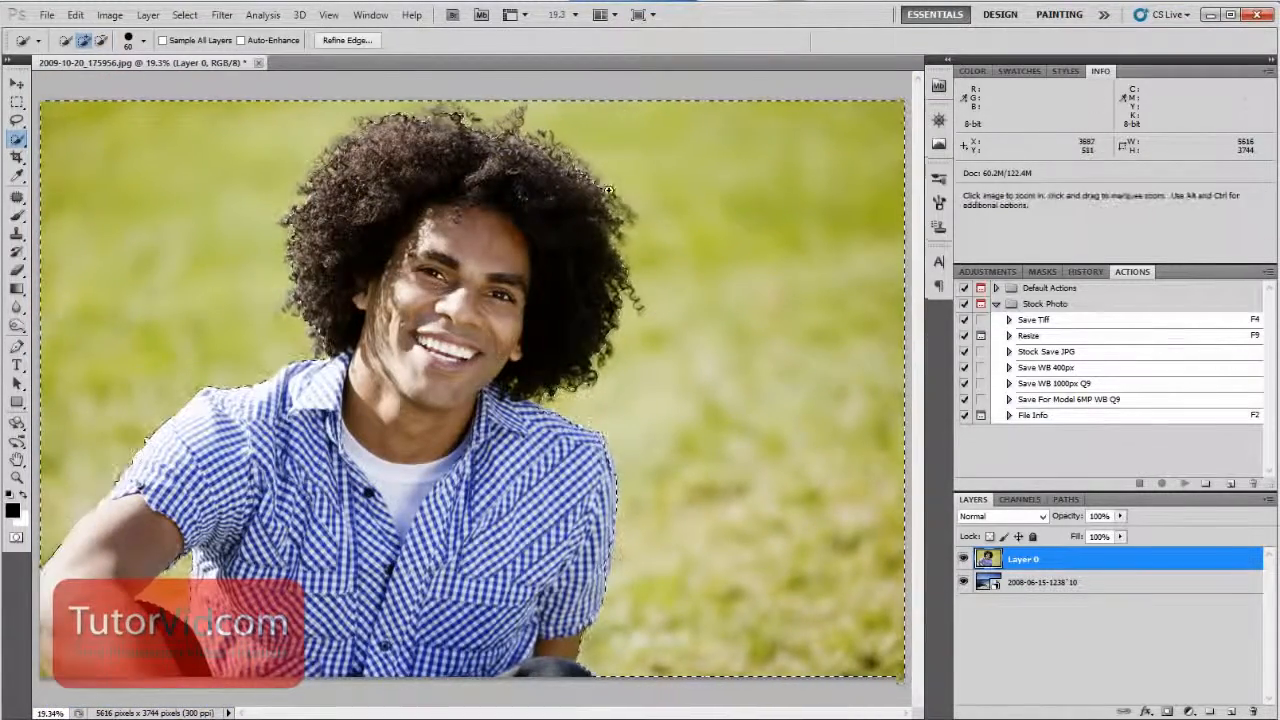
pyautogui.moveTo(605, 179); pyautogui.dragTo(720, 190)
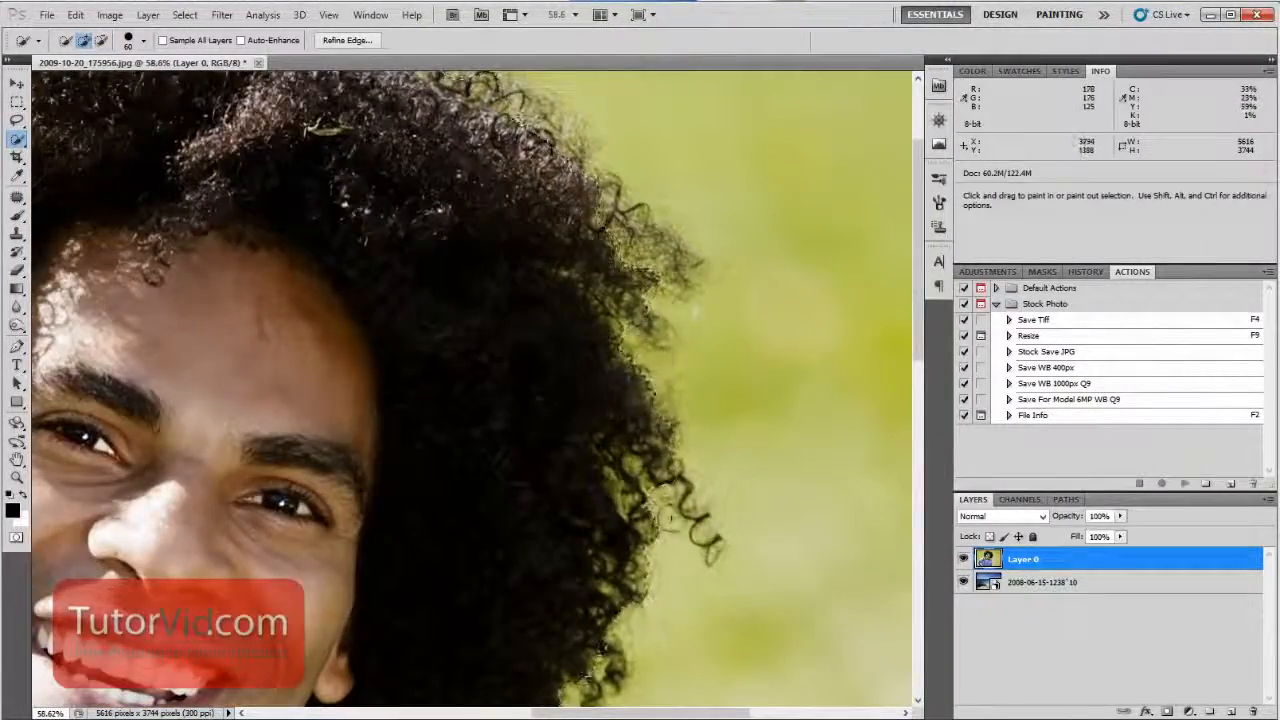
pyautogui.moveTo(400, 330); pyautogui.dragTo(828, 488)
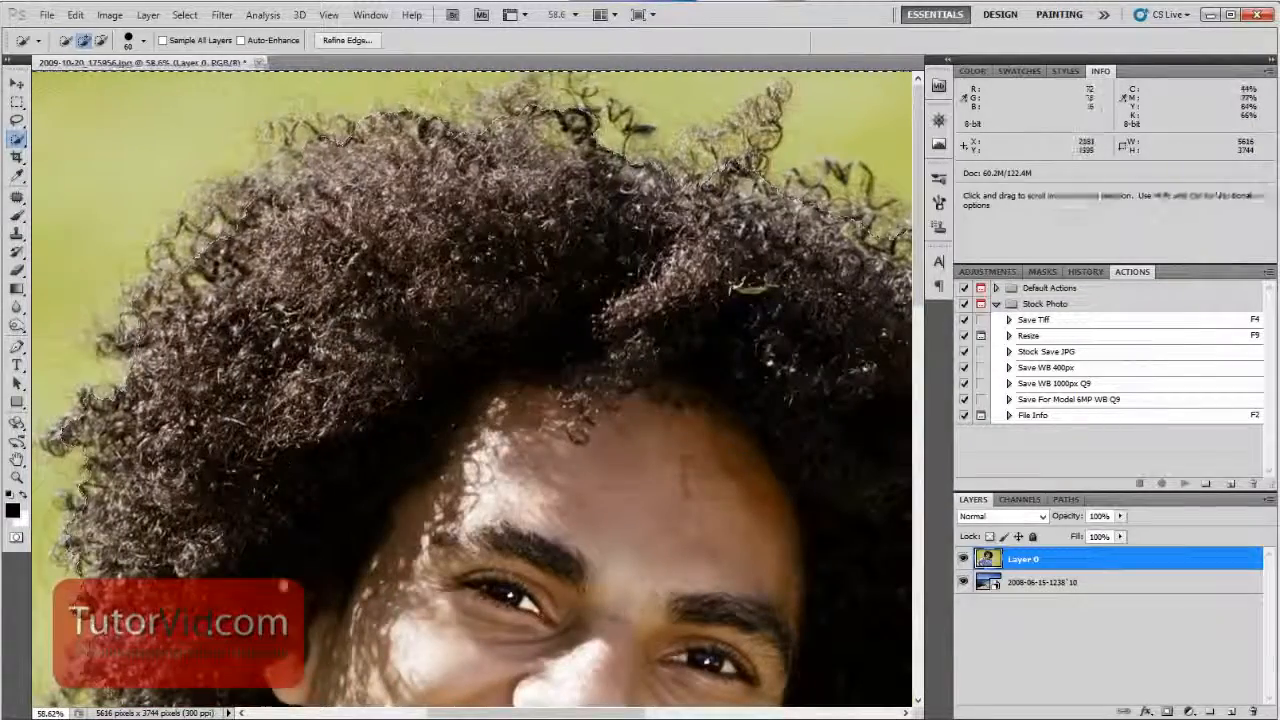
pyautogui.moveTo(283, 587); pyautogui.dragTo(620, 190)
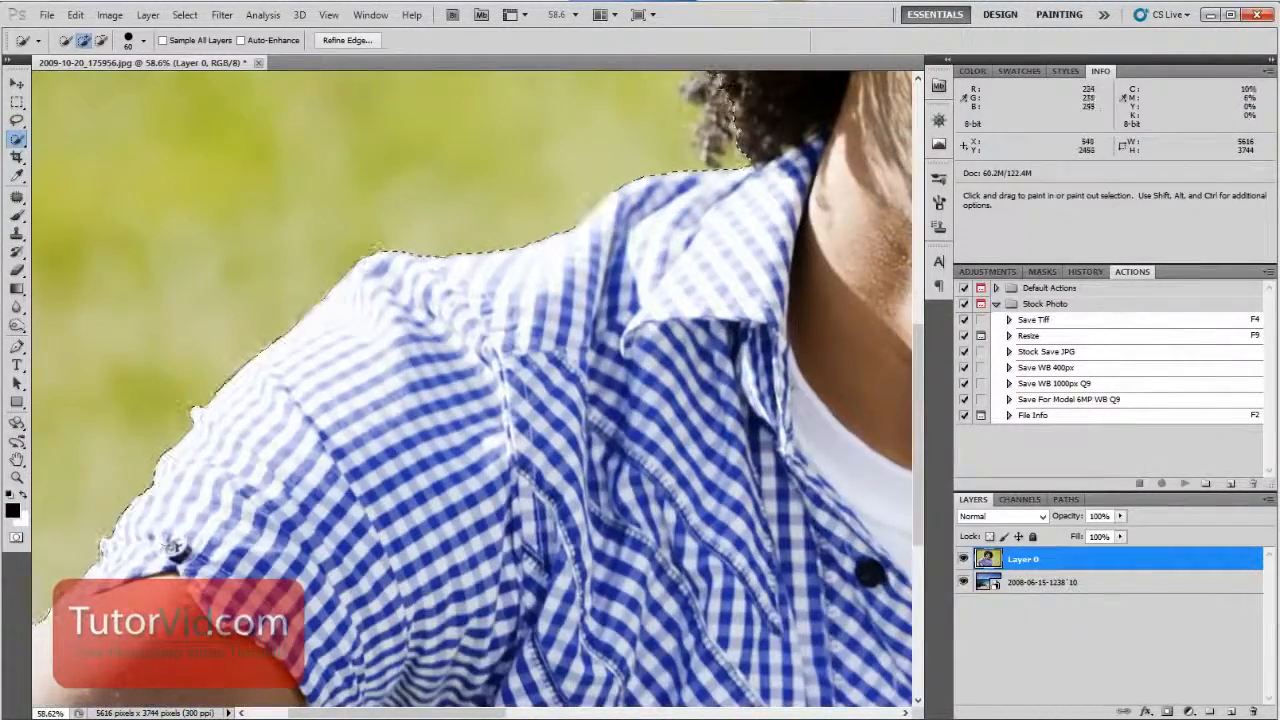
pyautogui.hotkey('ctrl', '0')
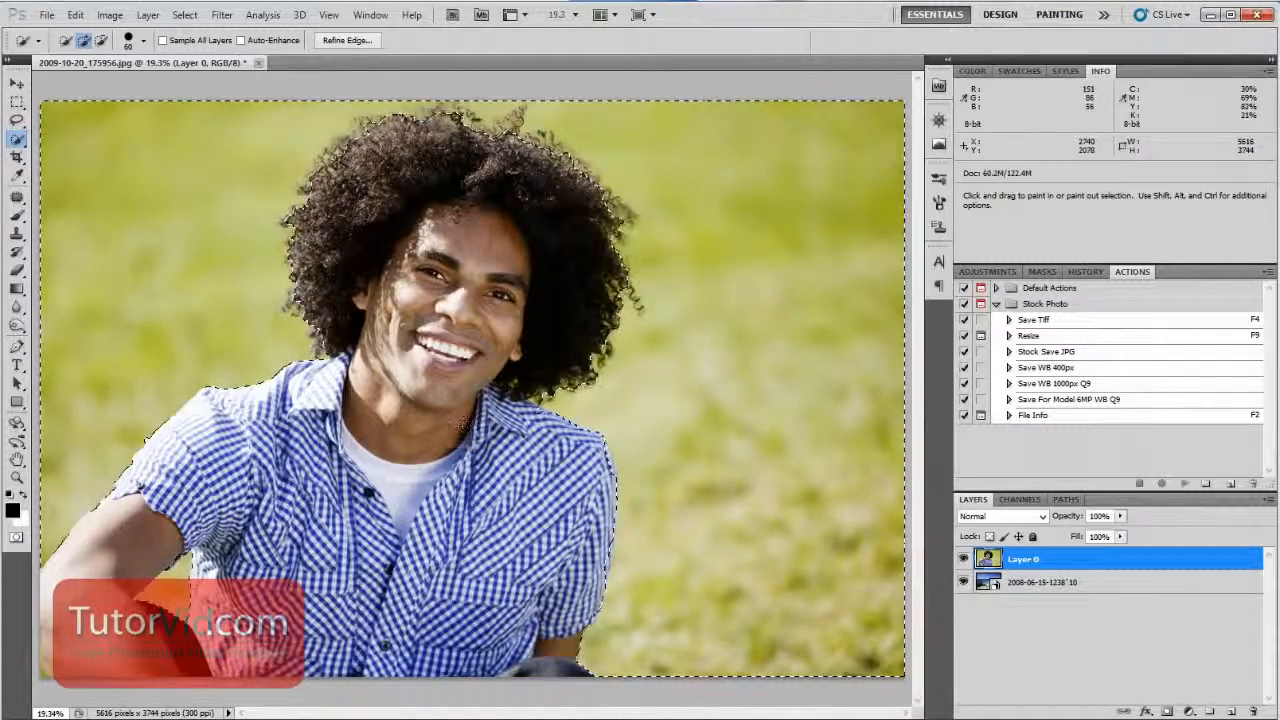
# Invert the selection so that the man is selected instead of the background
pyautogui.hotkey('ctrl', 'shift', 'i')
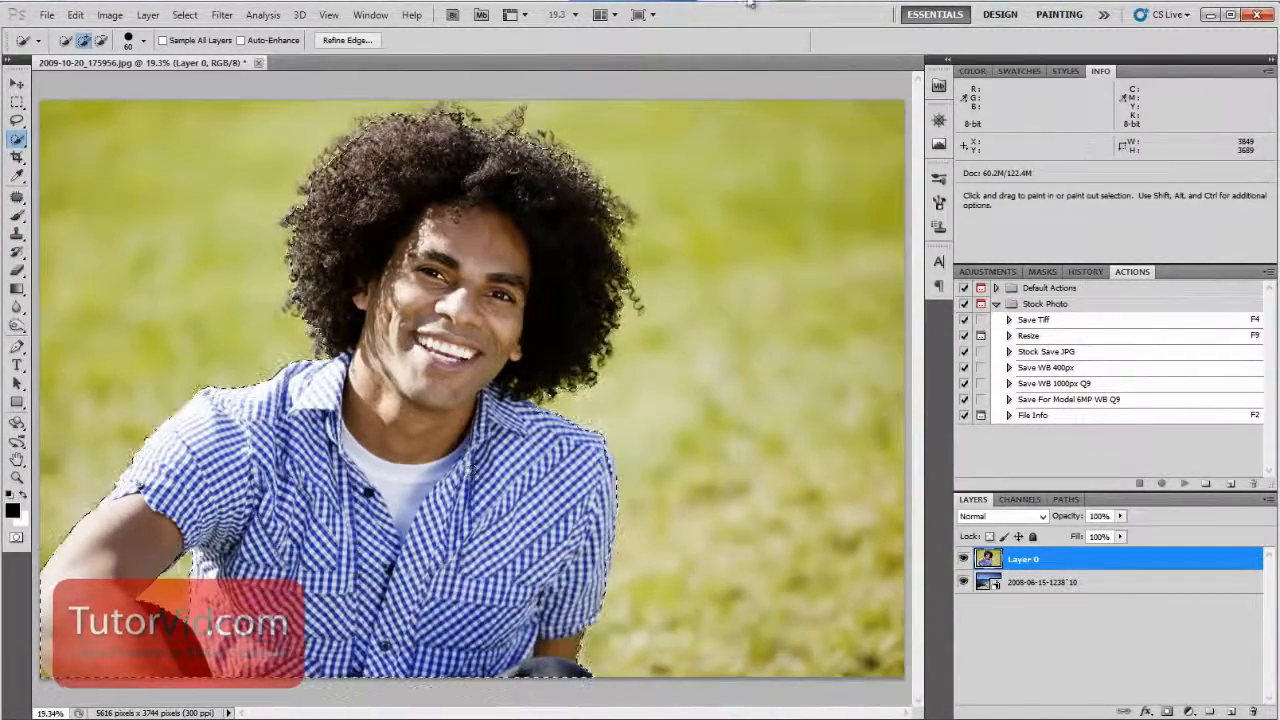
pyautogui.rightClick(449, 229)
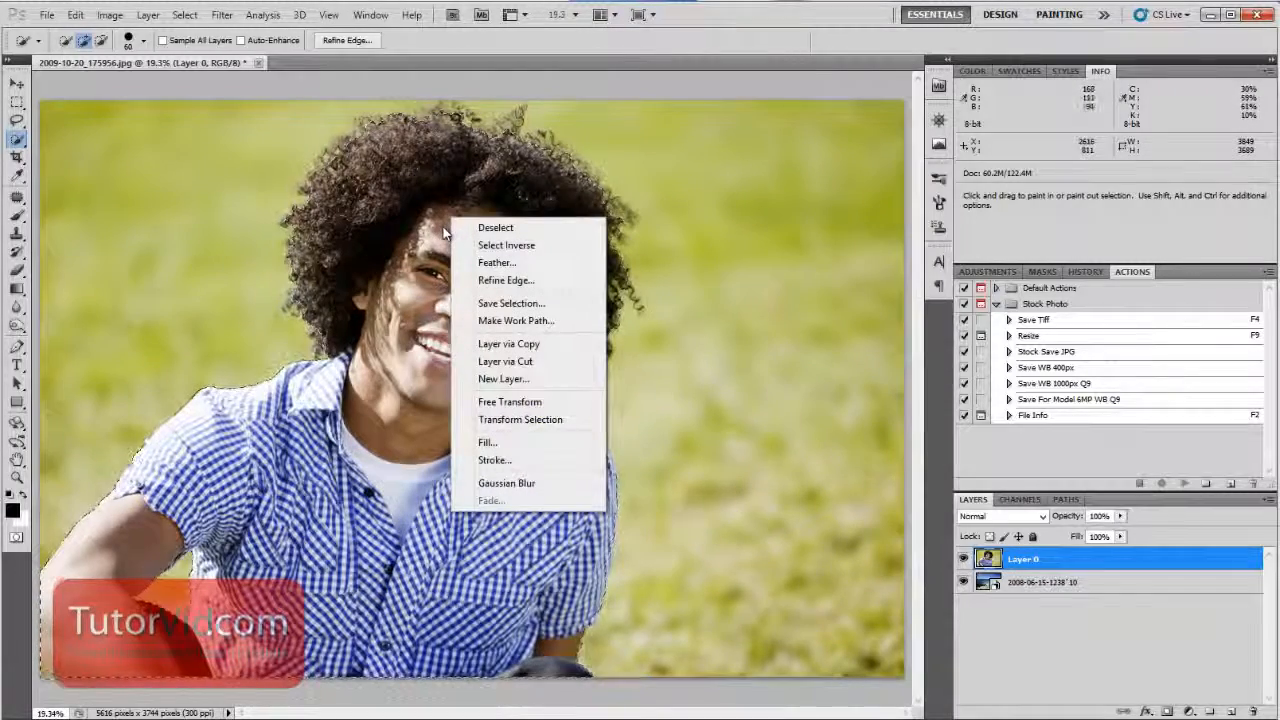
pyautogui.click(508, 246)
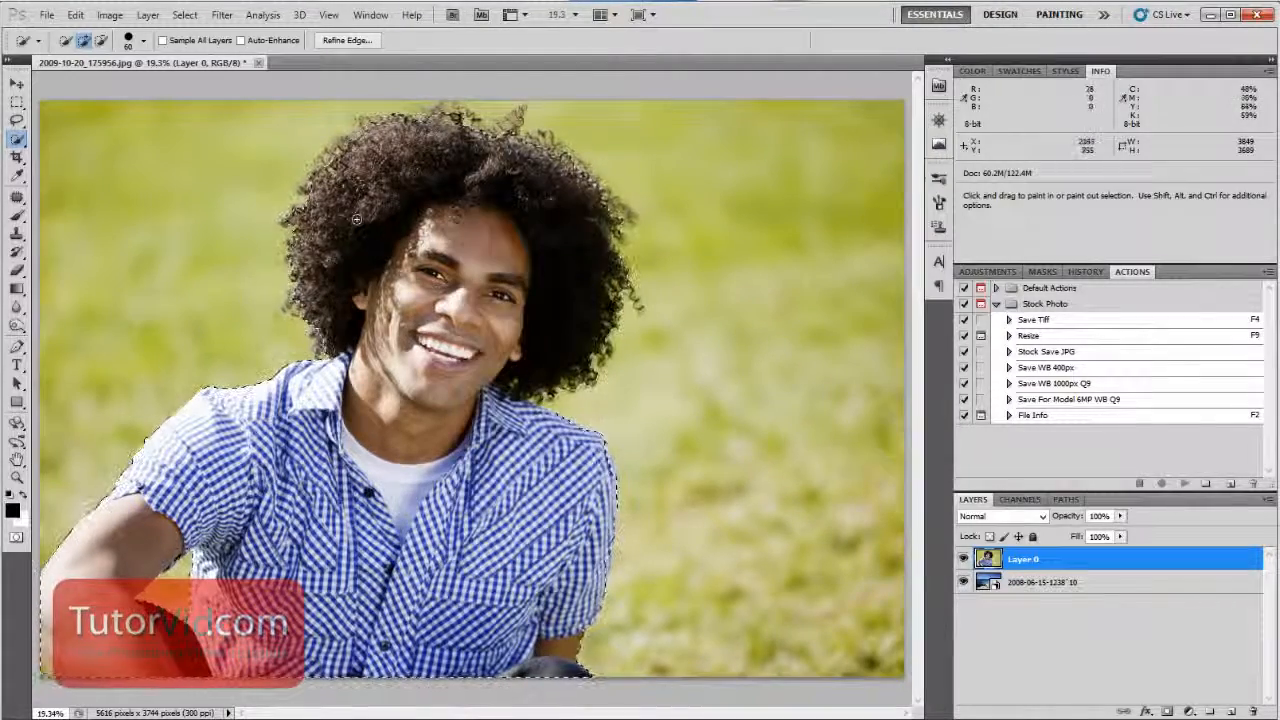
# Open Refine Edge for the selection of the man and preview it with the On White view
pyautogui.rightClick(425, 243)
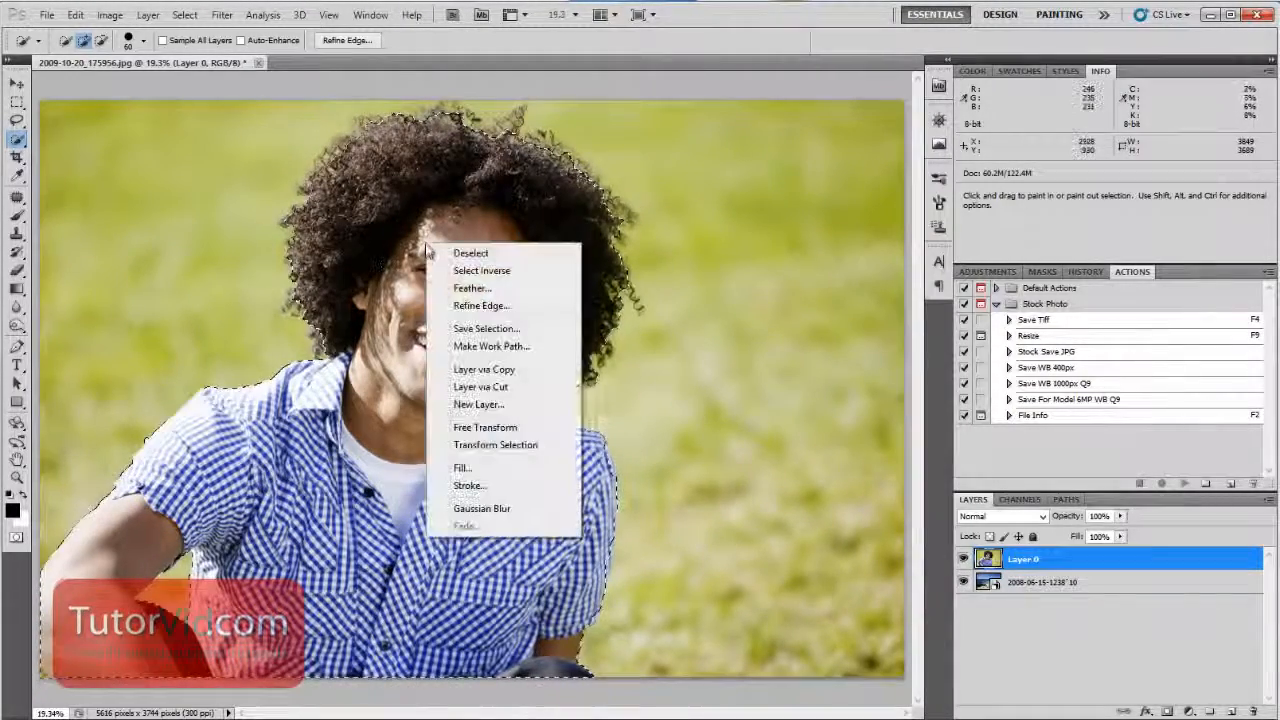
pyautogui.click(184, 17)
pyautogui.click(184, 17)
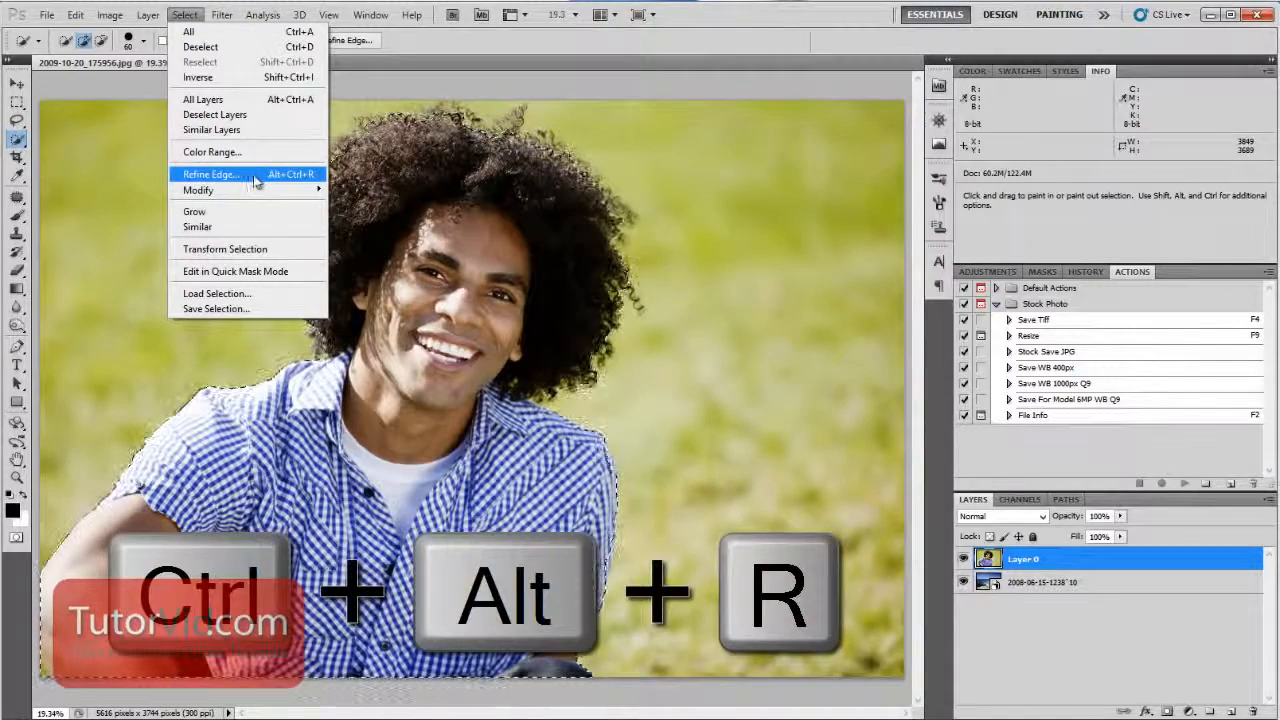
pyautogui.click(212, 174)
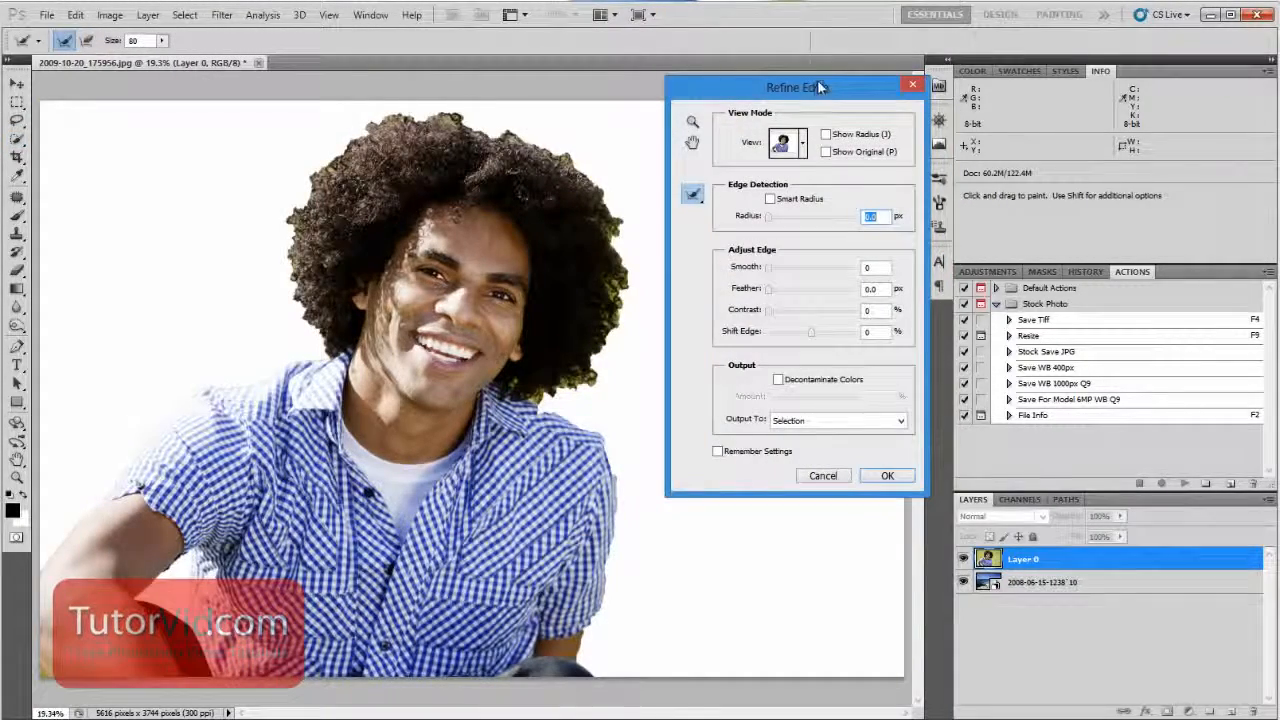
pyautogui.moveTo(818, 88); pyautogui.dragTo(814, 112)
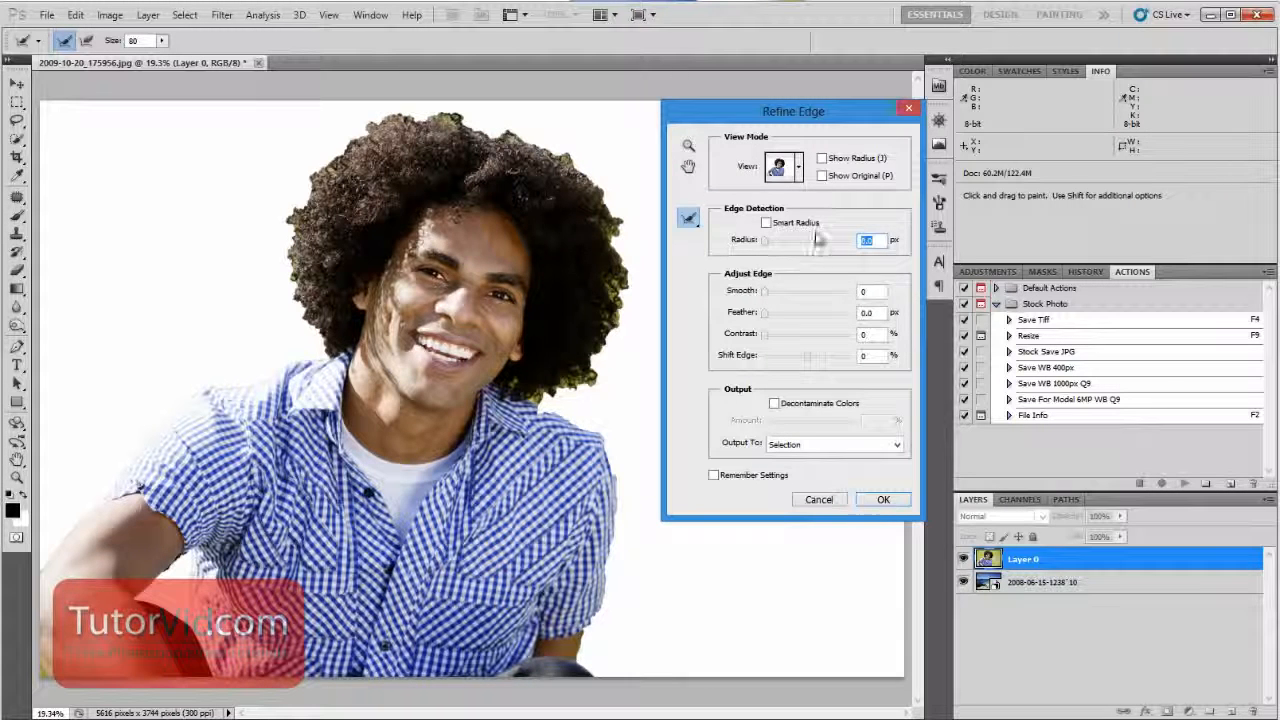
pyautogui.click(800, 169)
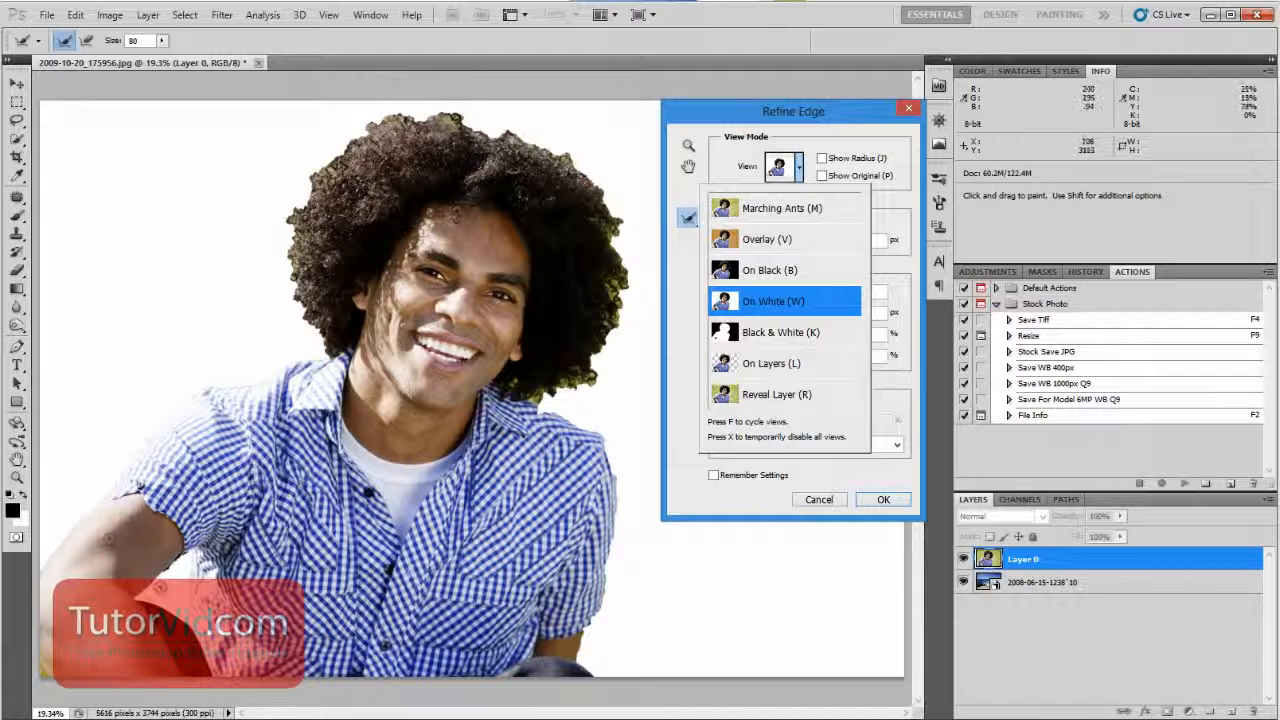
pyautogui.click(772, 301)
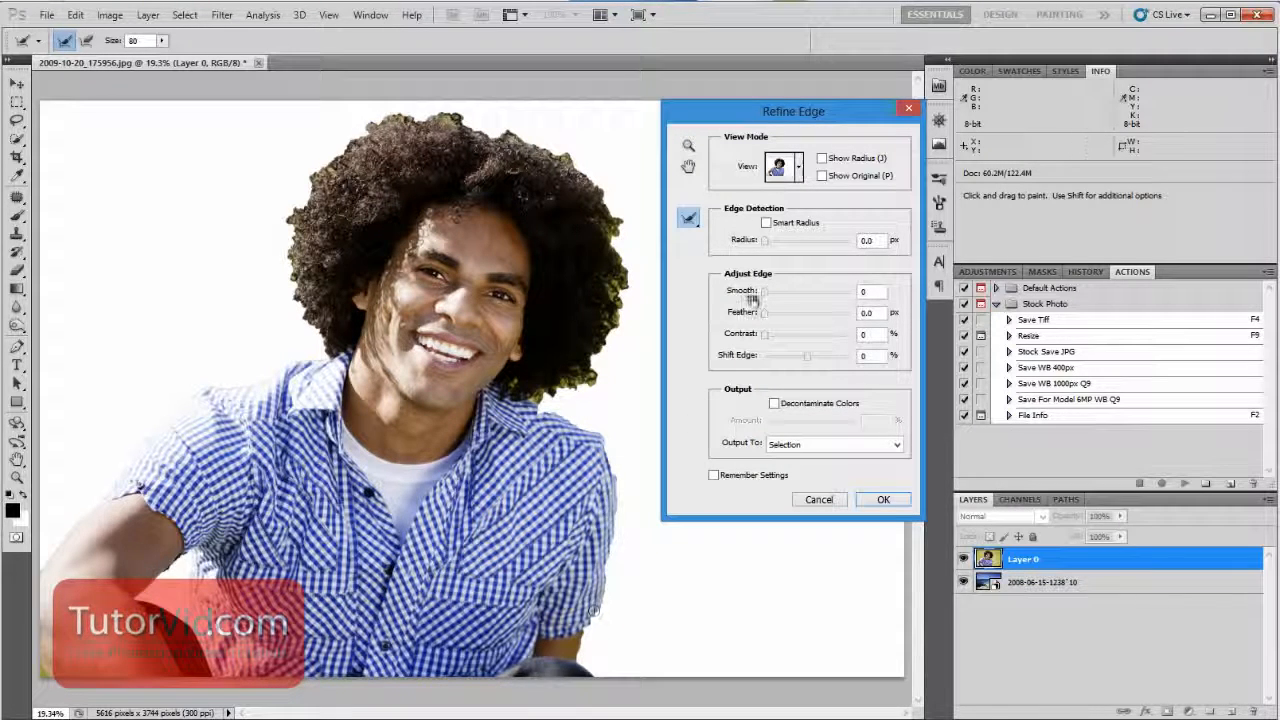
# Set the Smooth value to 22 in Refine Edge, checking the selection edge along the man's arm
pyautogui.scroll(10, 310, 540)
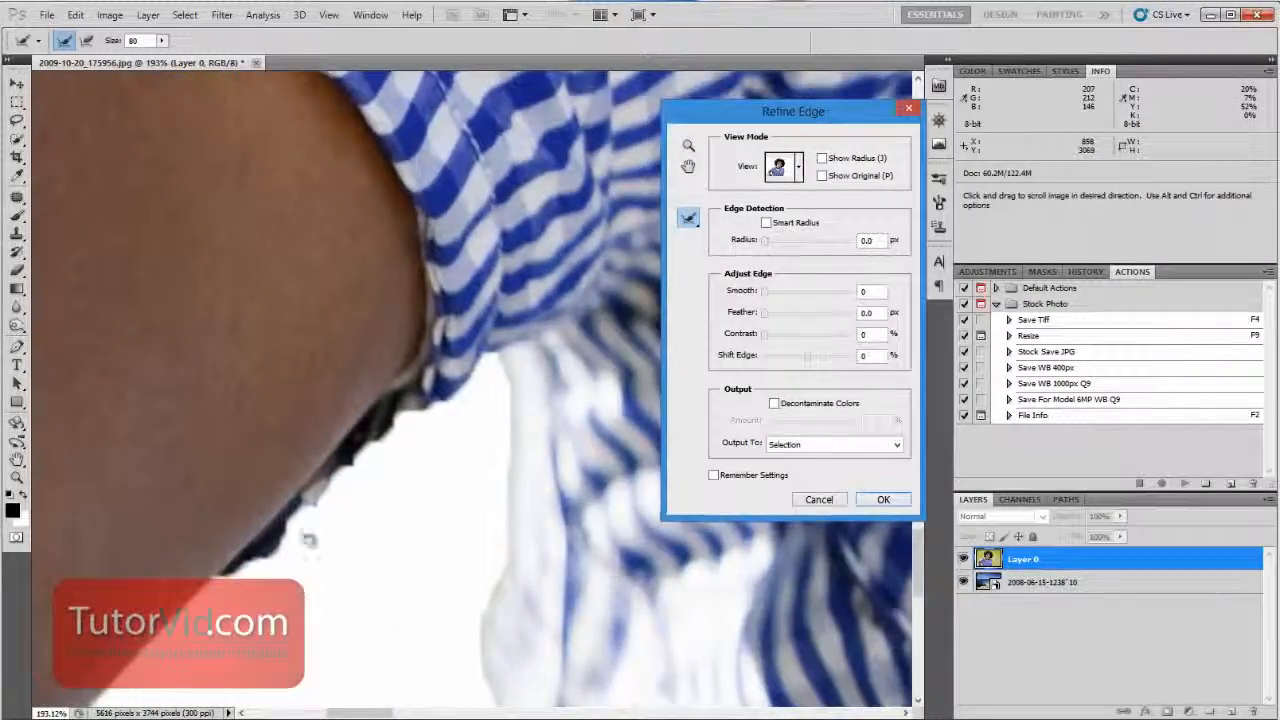
pyautogui.moveTo(308, 540); pyautogui.dragTo(486, 229)
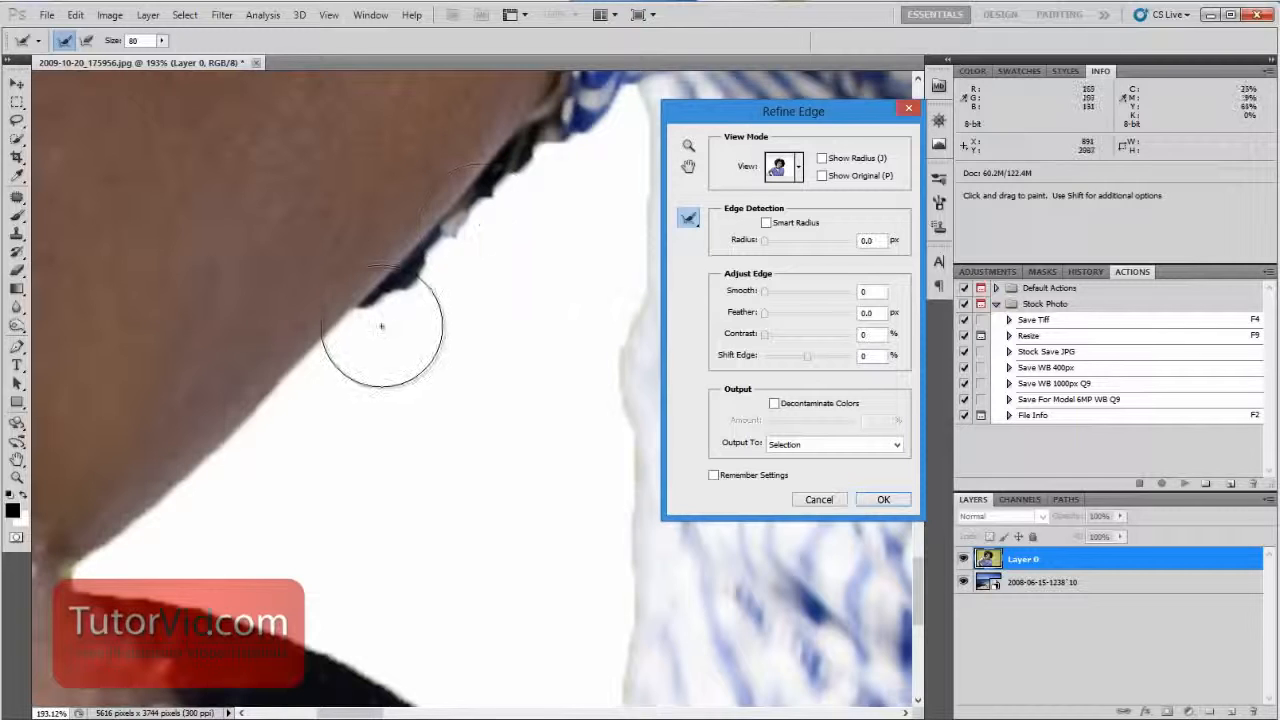
pyautogui.moveTo(782, 290)
pyautogui.mouseDown()
pyautogui.moveTo(737, 292)
pyautogui.moveTo(800, 297)
pyautogui.mouseUp()
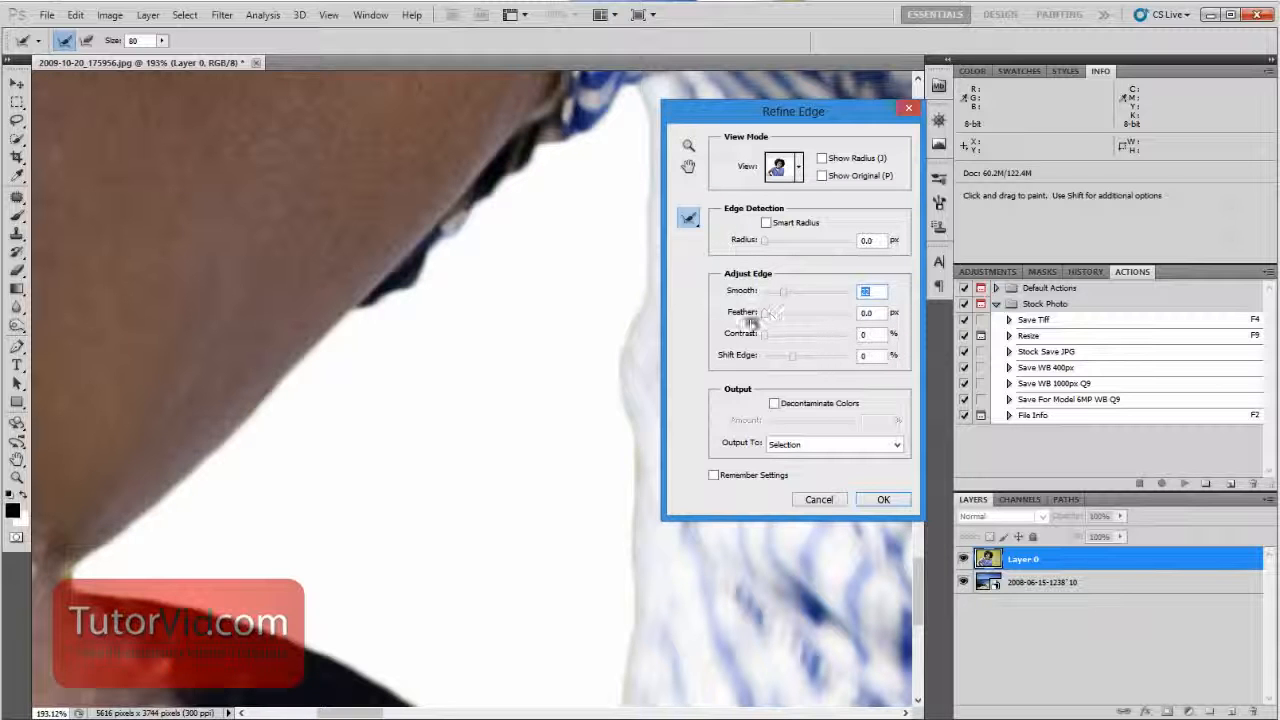
pyautogui.moveTo(302, 198); pyautogui.dragTo(481, 355)
pyautogui.moveTo(334, 486); pyautogui.dragTo(214, 306)
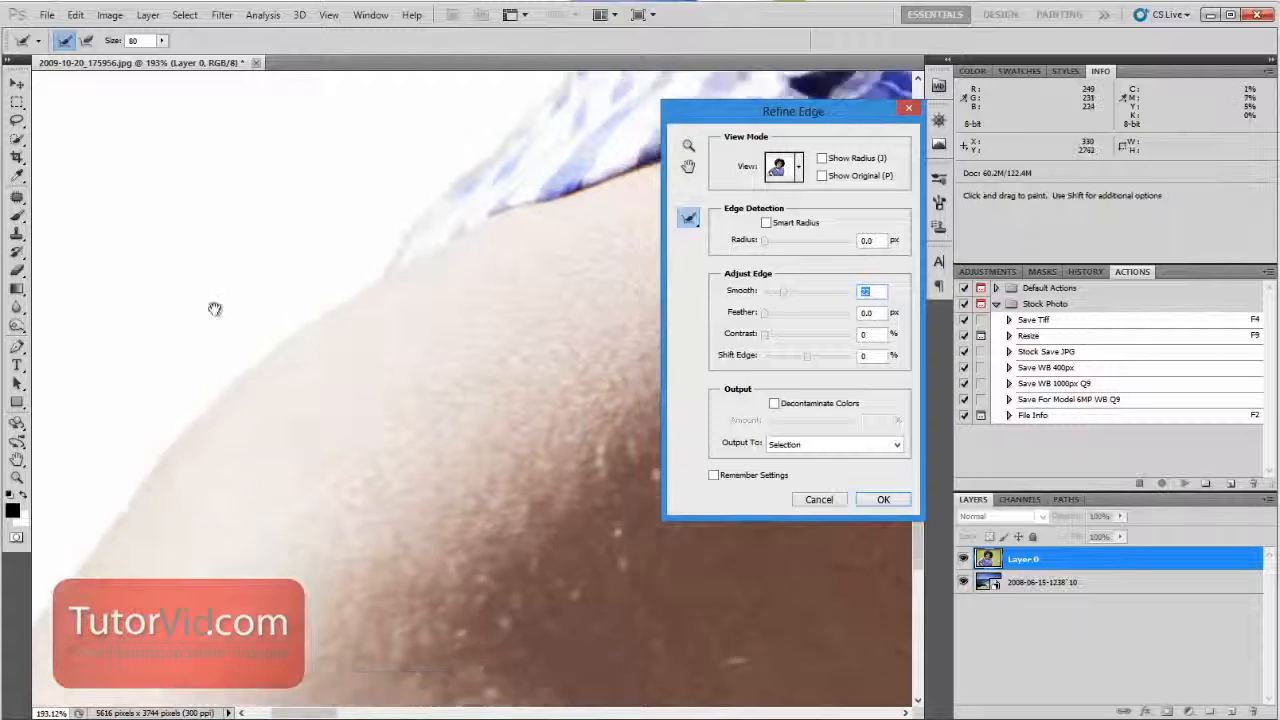
pyautogui.moveTo(546, 529); pyautogui.dragTo(168, 248)
pyautogui.moveTo(401, 418); pyautogui.dragTo(295, 289)
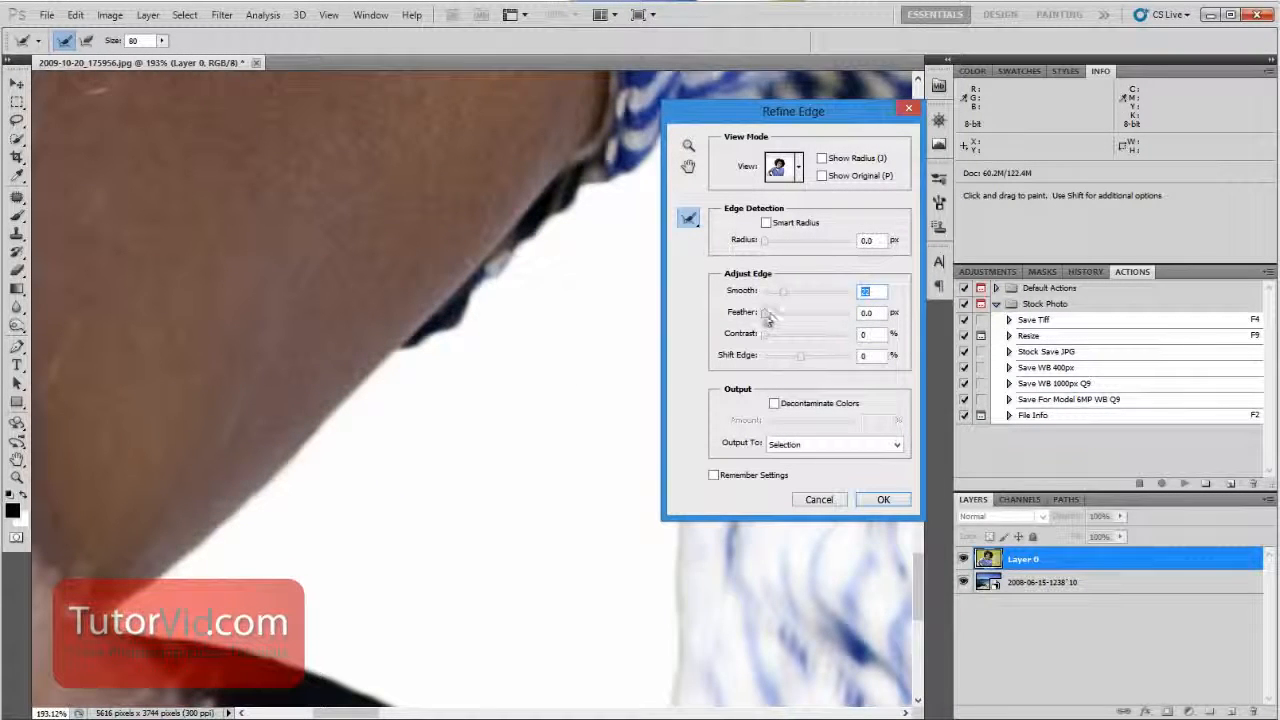
# Set the Feather value to 2 px in Refine Edge to soften the edge along the arm
pyautogui.click(868, 313)
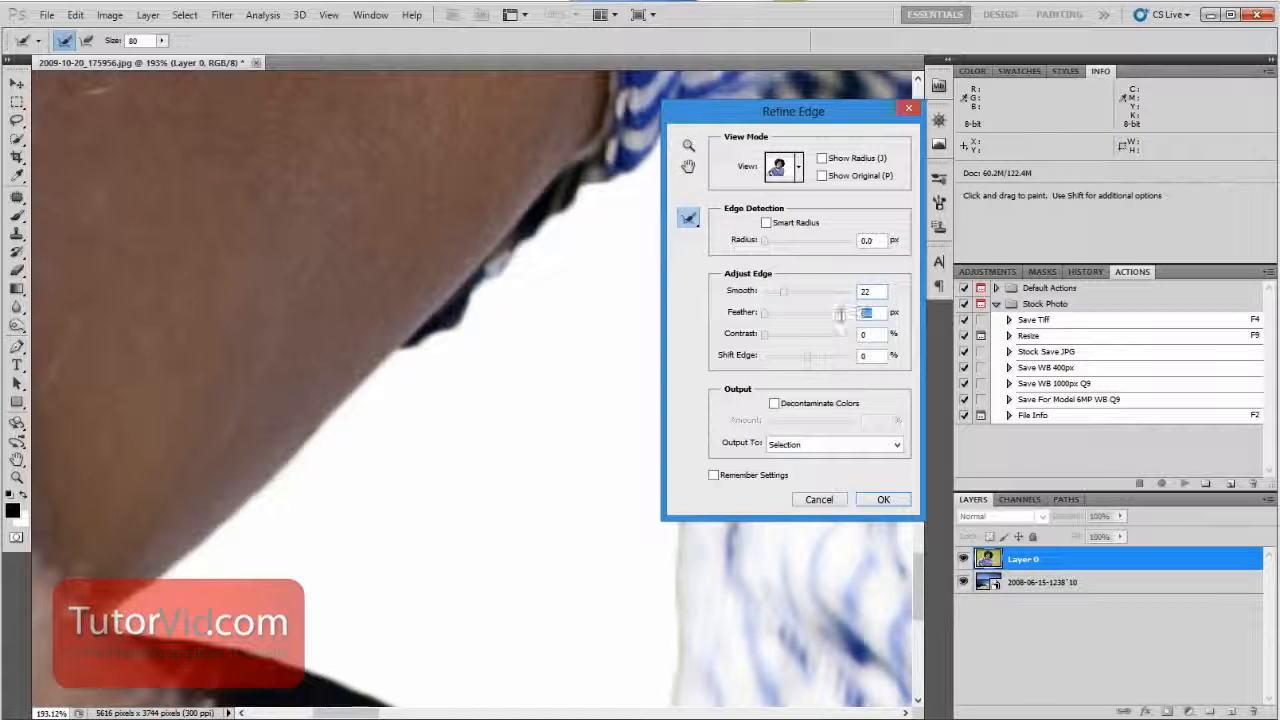
pyautogui.moveTo(413, 450)
pyautogui.mouseDown()
pyautogui.moveTo(312, 487)
pyautogui.moveTo(331, 419)
pyautogui.moveTo(285, 472)
pyautogui.moveTo(326, 444)
pyautogui.mouseUp()
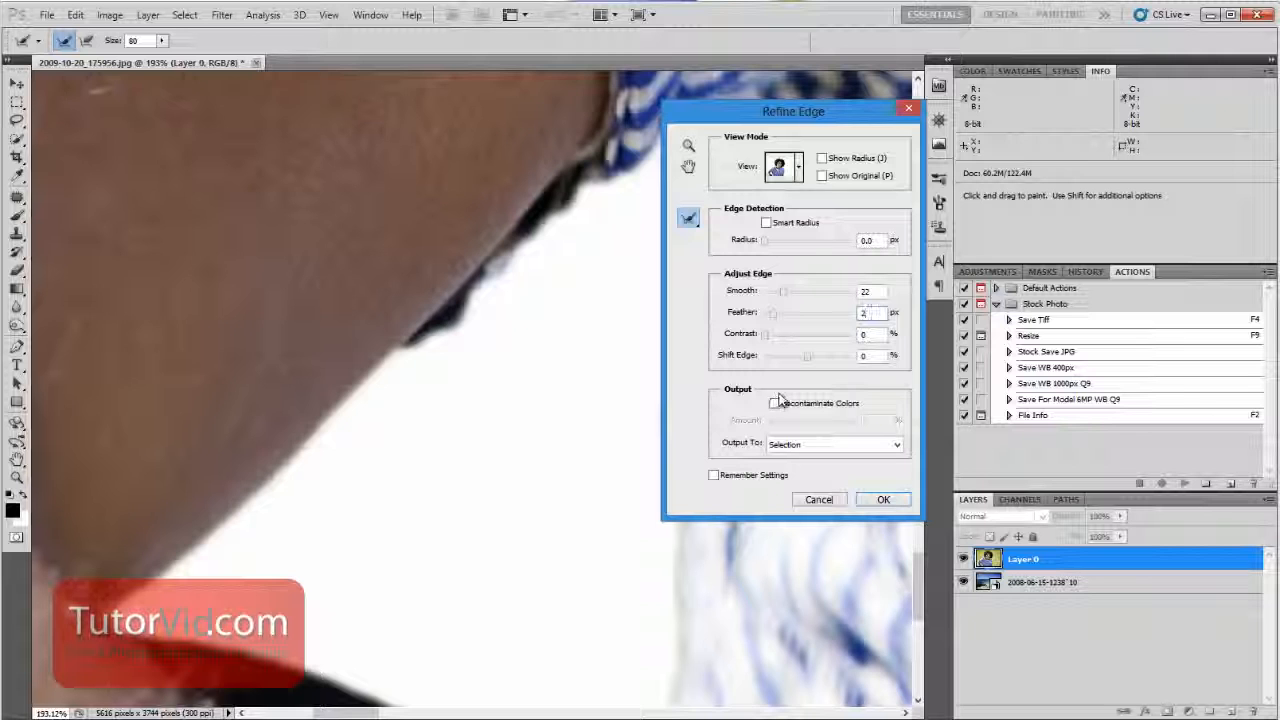
pyautogui.click(876, 334)
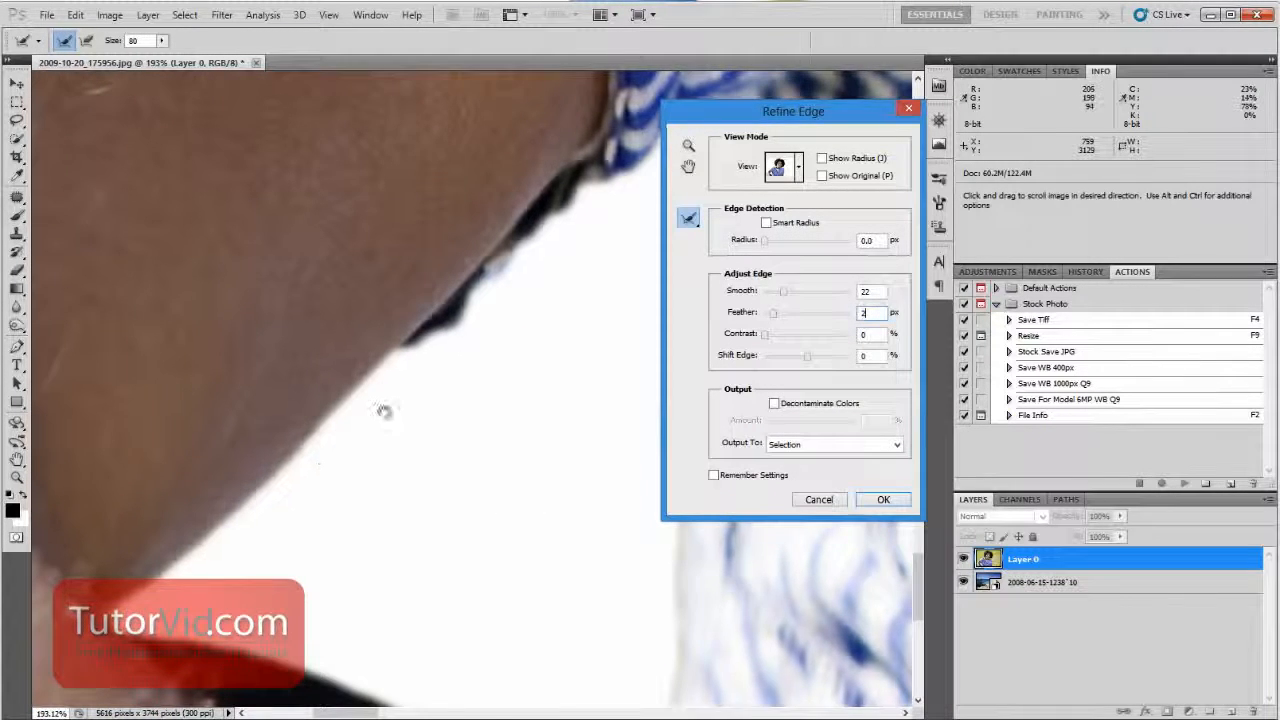
# Set the Shift Edge value to -3% in Refine Edge, checking the selection edge along the arm and dark sleeve
pyautogui.moveTo(386, 411); pyautogui.dragTo(481, 369)
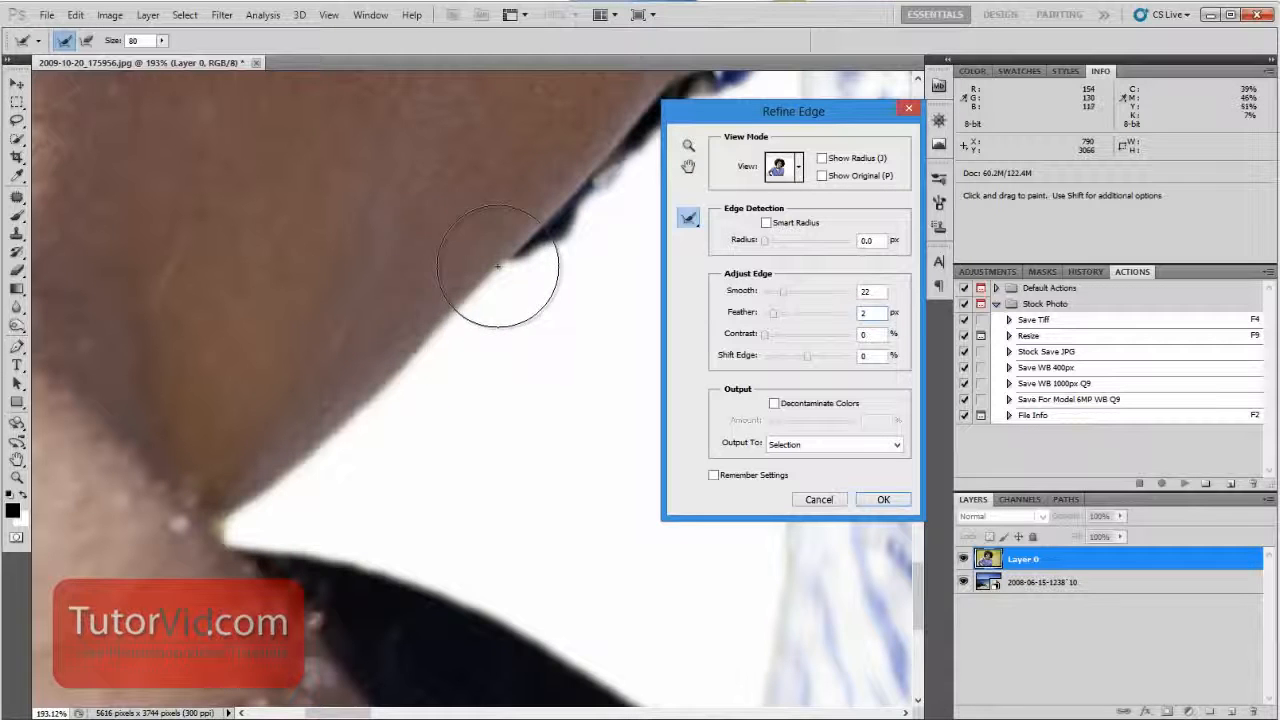
pyautogui.moveTo(498, 266); pyautogui.dragTo(449, 312)
pyautogui.moveTo(365, 405)
pyautogui.mouseDown()
pyautogui.moveTo(423, 400)
pyautogui.moveTo(500, 286)
pyautogui.moveTo(483, 278)
pyautogui.mouseUp()
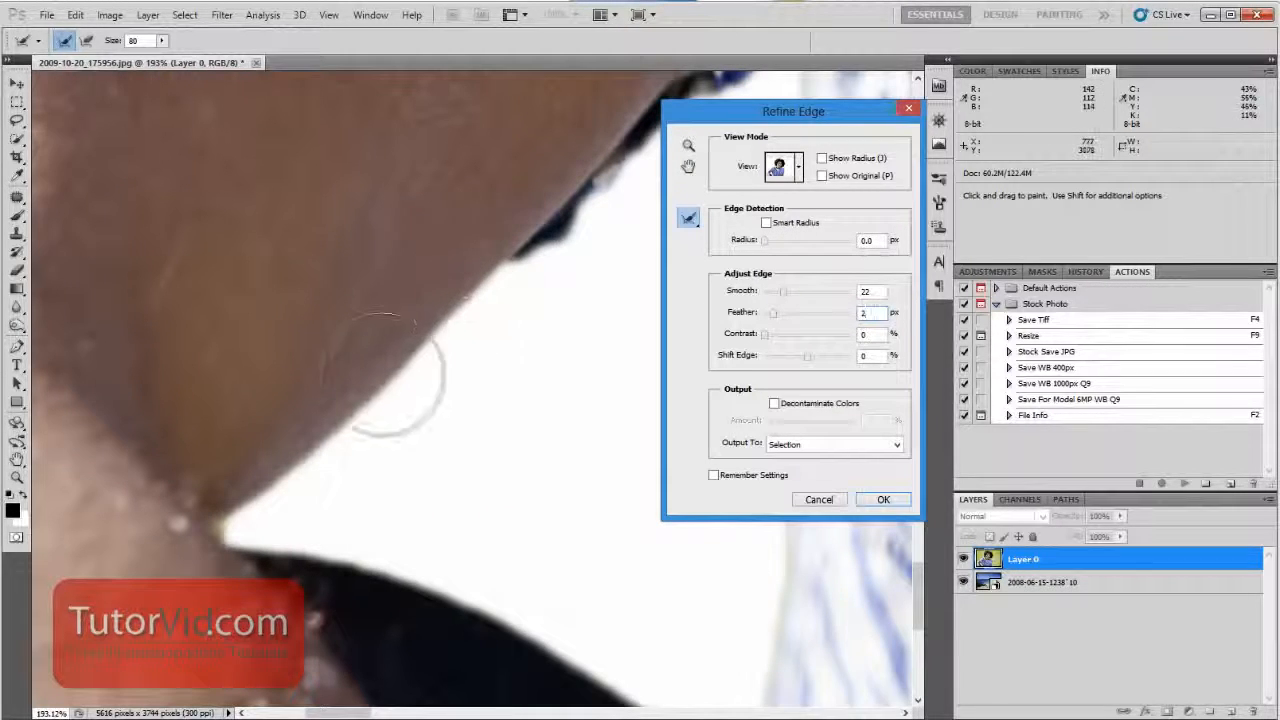
pyautogui.moveTo(423, 549); pyautogui.dragTo(366, 386)
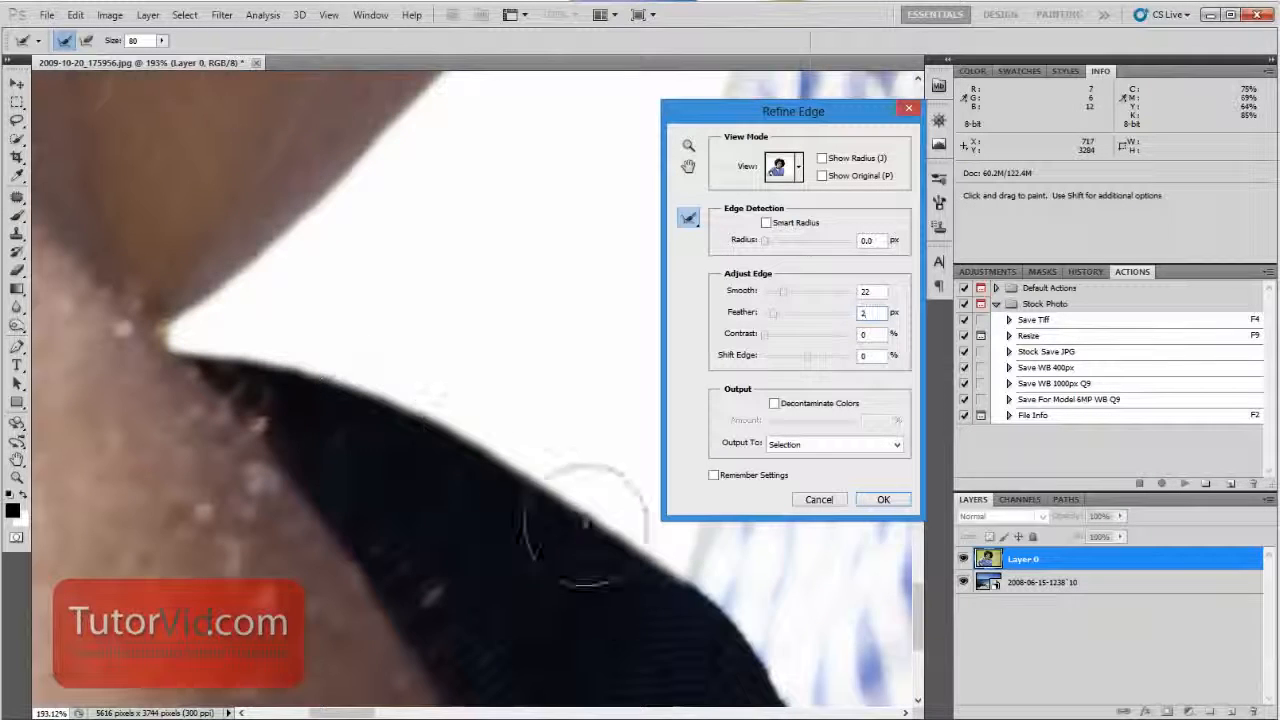
pyautogui.moveTo(486, 349); pyautogui.dragTo(556, 544)
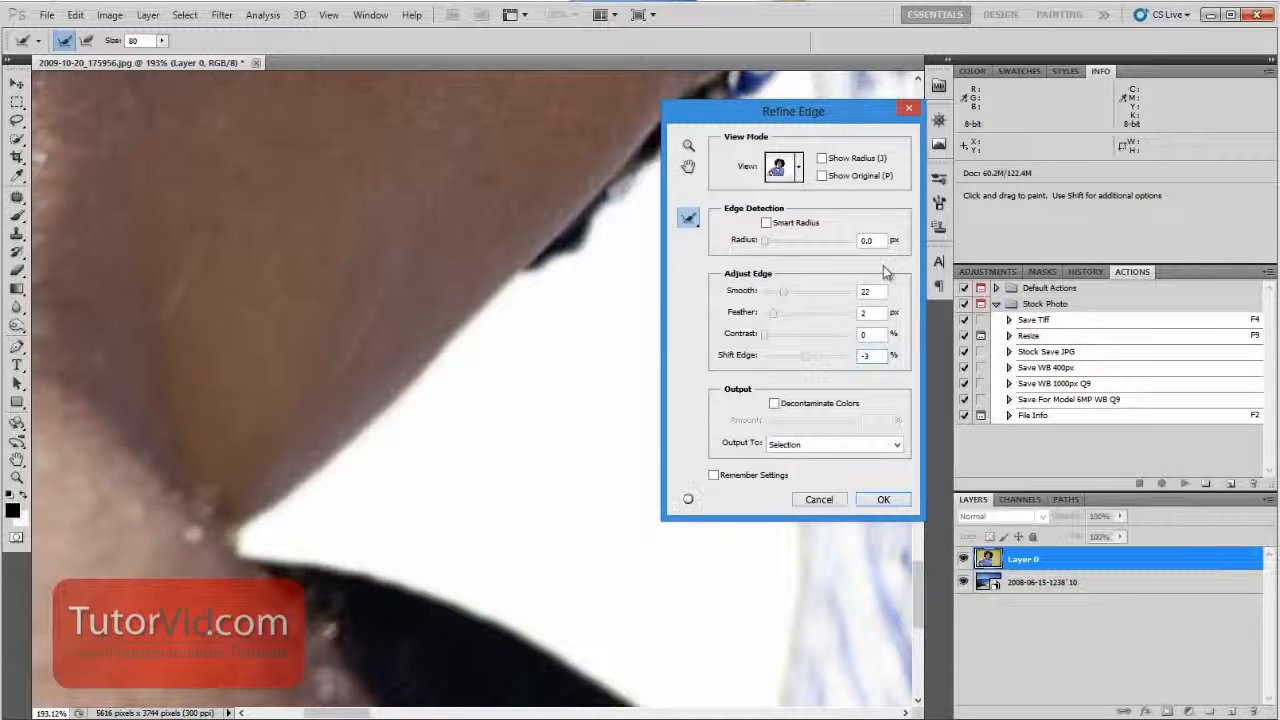
pyautogui.moveTo(302, 220); pyautogui.dragTo(371, 260)
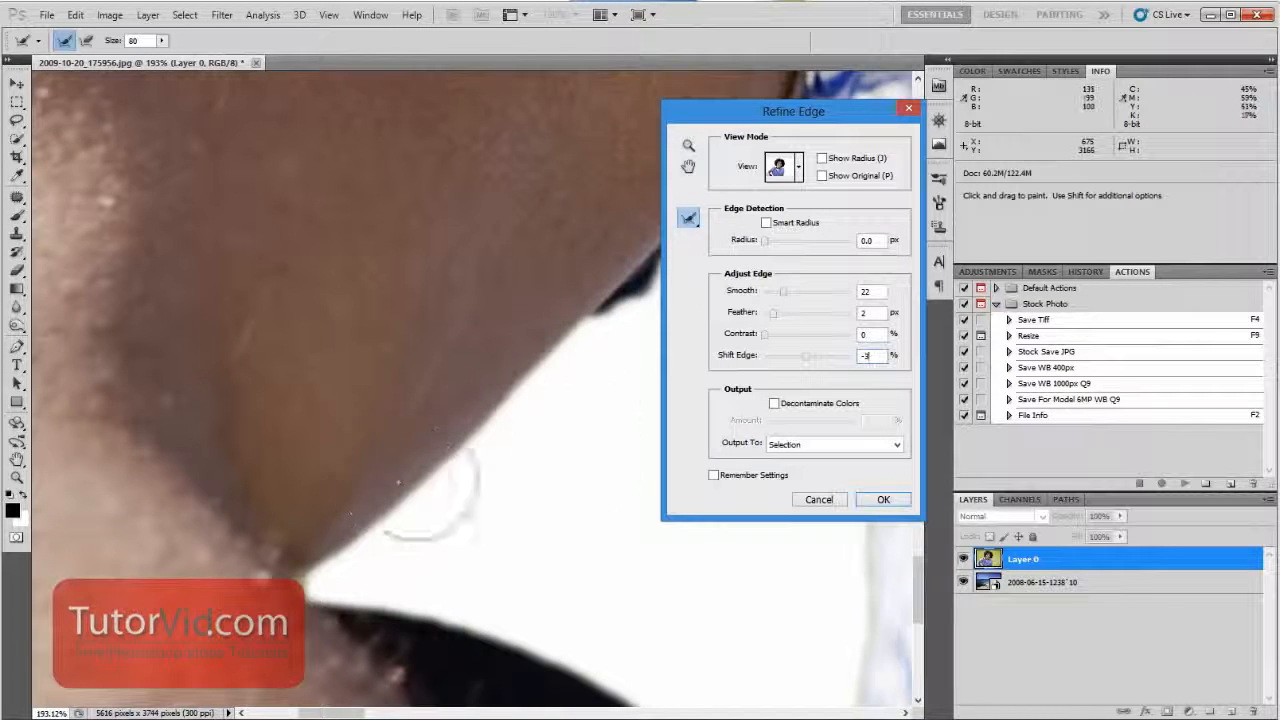
# Enable Decontaminate Colors at an amount of 42% and brush over the leftover green fringe along the skin edge
pyautogui.click(818, 403)
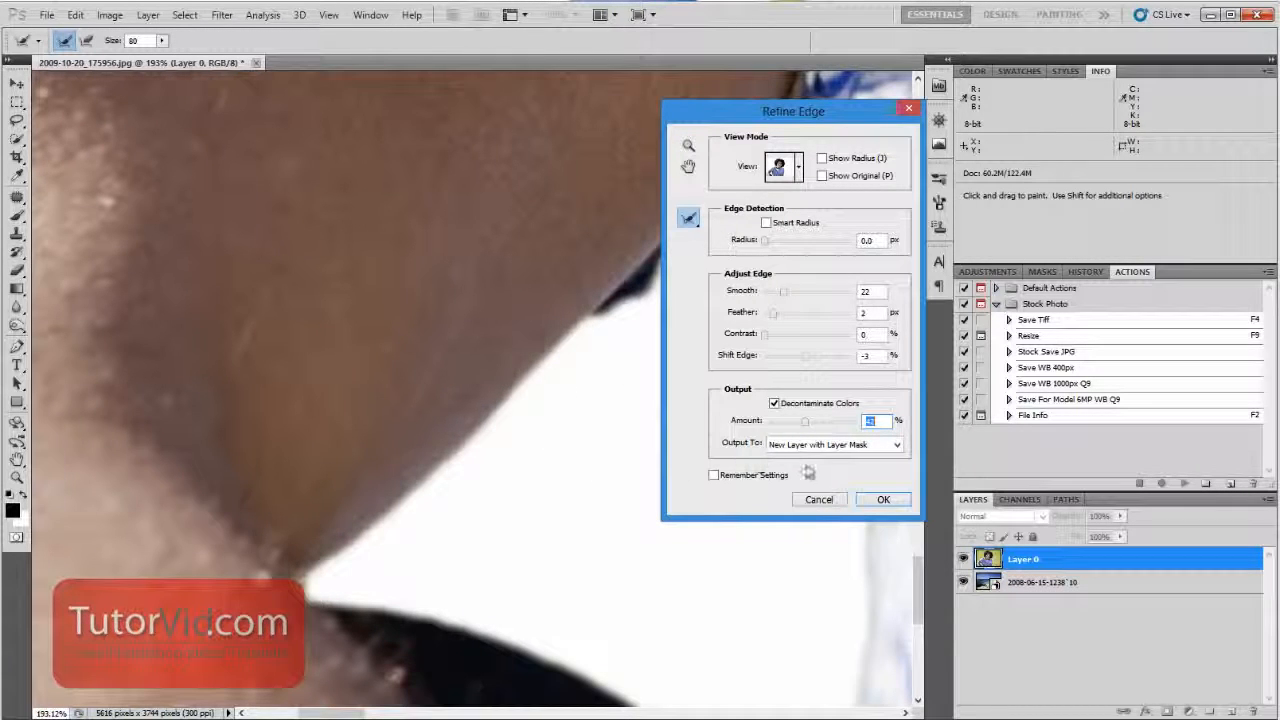
pyautogui.moveTo(429, 251); pyautogui.dragTo(388, 160)
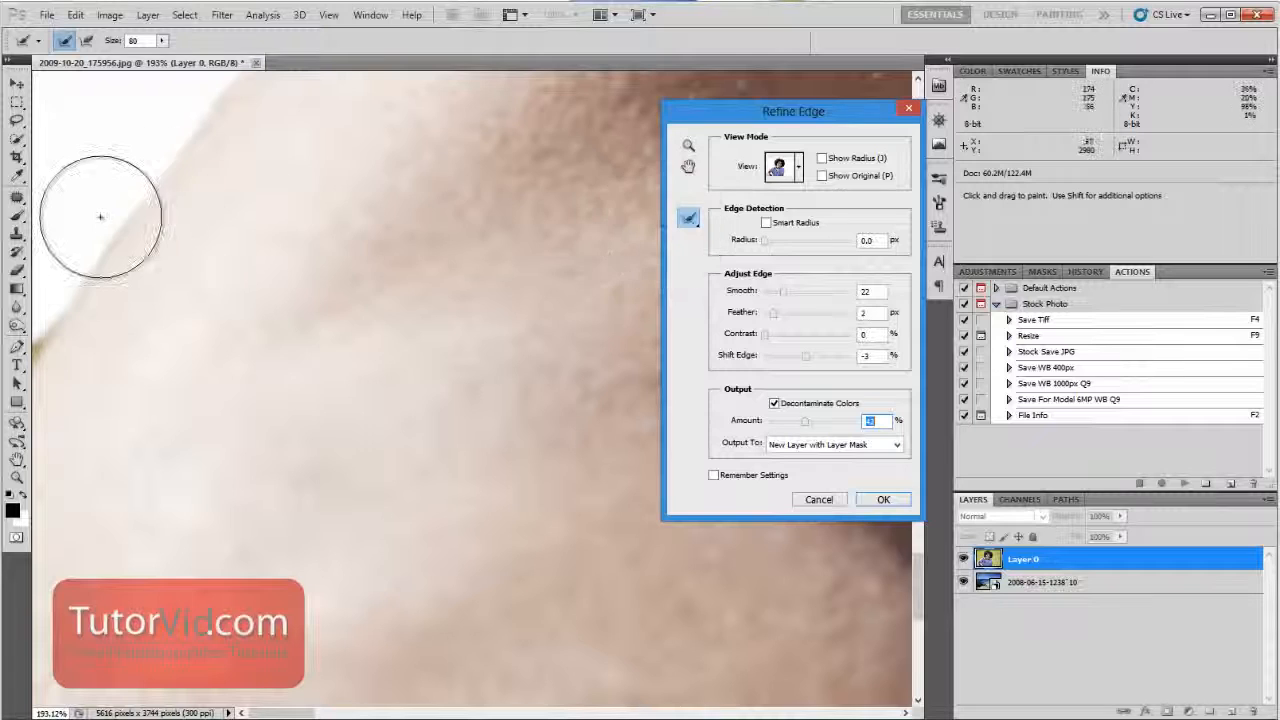
pyautogui.moveTo(114, 220)
pyautogui.mouseDown()
pyautogui.moveTo(48, 341)
pyautogui.moveTo(60, 345)
pyautogui.moveTo(54, 370)
pyautogui.moveTo(51, 353)
pyautogui.moveTo(125, 243)
pyautogui.mouseUp()
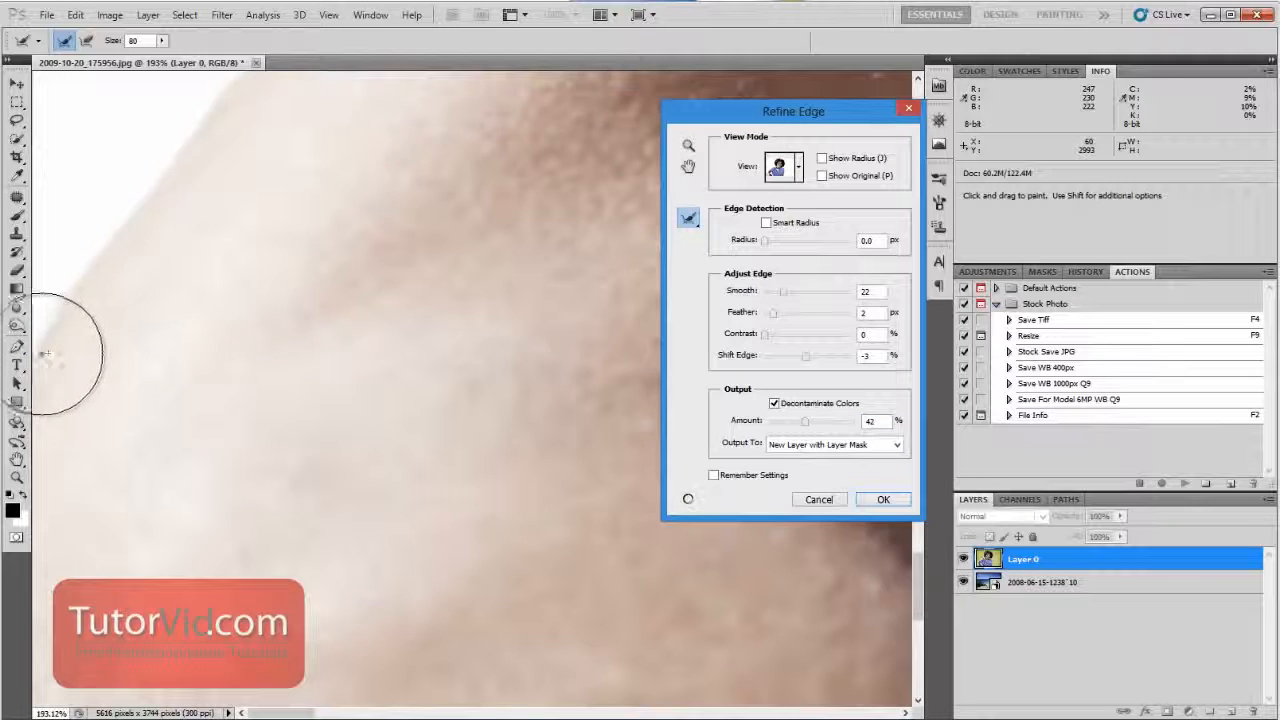
# Switch the Refine Edge preview to Reveal Layer at the left side of the man's hair
pyautogui.press('space')
pyautogui.moveTo(271, 186)
pyautogui.mouseDown()
pyautogui.moveTo(266, 420)
pyautogui.moveTo(166, 466)
pyautogui.moveTo(455, 115)
pyautogui.mouseUp()
pyautogui.press('space')
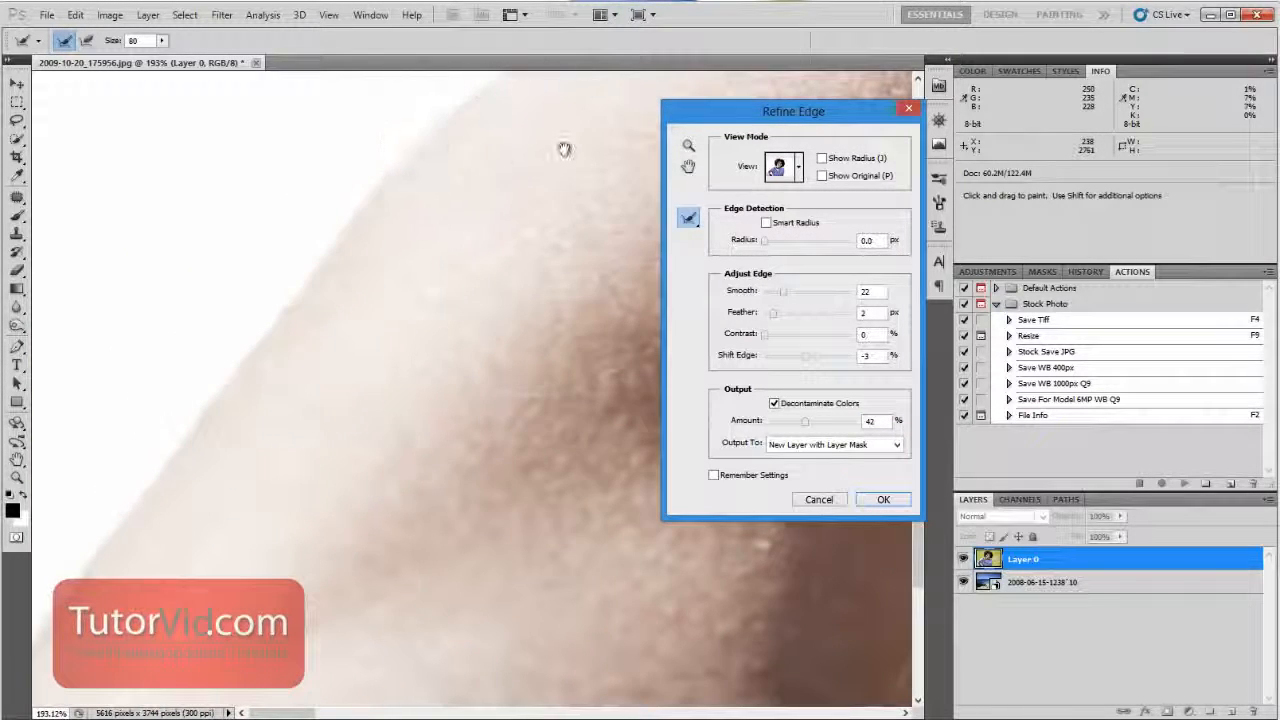
pyautogui.moveTo(565, 149); pyautogui.dragTo(217, 486)
pyautogui.moveTo(525, 235)
pyautogui.mouseDown()
pyautogui.moveTo(405, 480)
pyautogui.moveTo(398, 367)
pyautogui.moveTo(360, 374)
pyautogui.moveTo(517, 303)
pyautogui.moveTo(517, 274)
pyautogui.moveTo(442, 426)
pyautogui.moveTo(183, 517)
pyautogui.moveTo(177, 449)
pyautogui.moveTo(389, 514)
pyautogui.moveTo(515, 502)
pyautogui.moveTo(600, 654)
pyautogui.mouseUp()
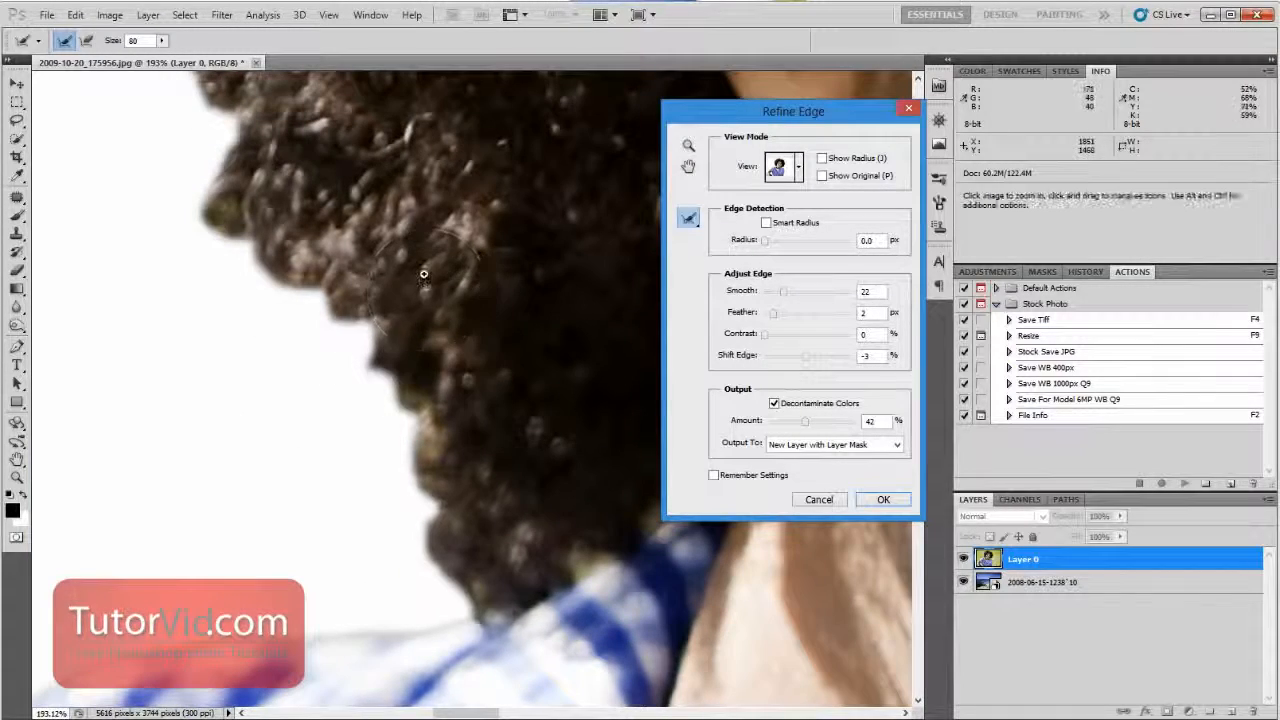
pyautogui.moveTo(424, 274); pyautogui.dragTo(378, 292)
pyautogui.moveTo(311, 182); pyautogui.dragTo(440, 445)
pyautogui.moveTo(421, 190); pyautogui.dragTo(434, 462)
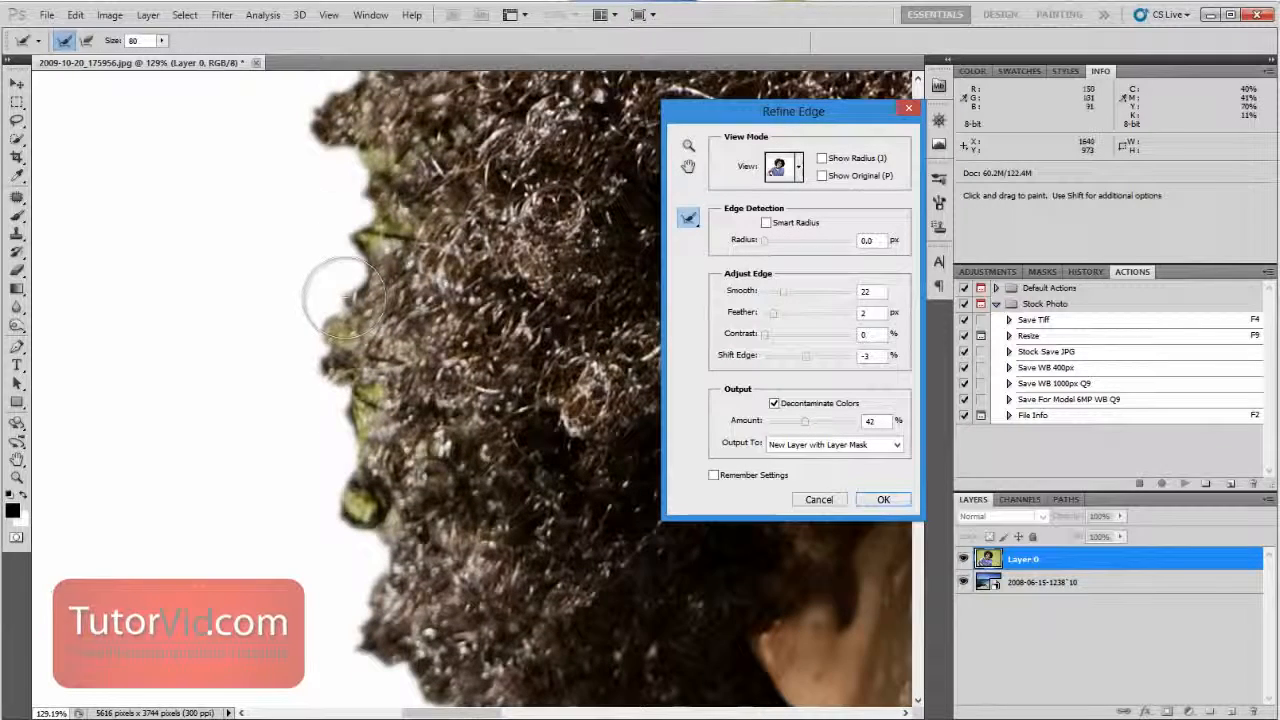
pyautogui.click(799, 172)
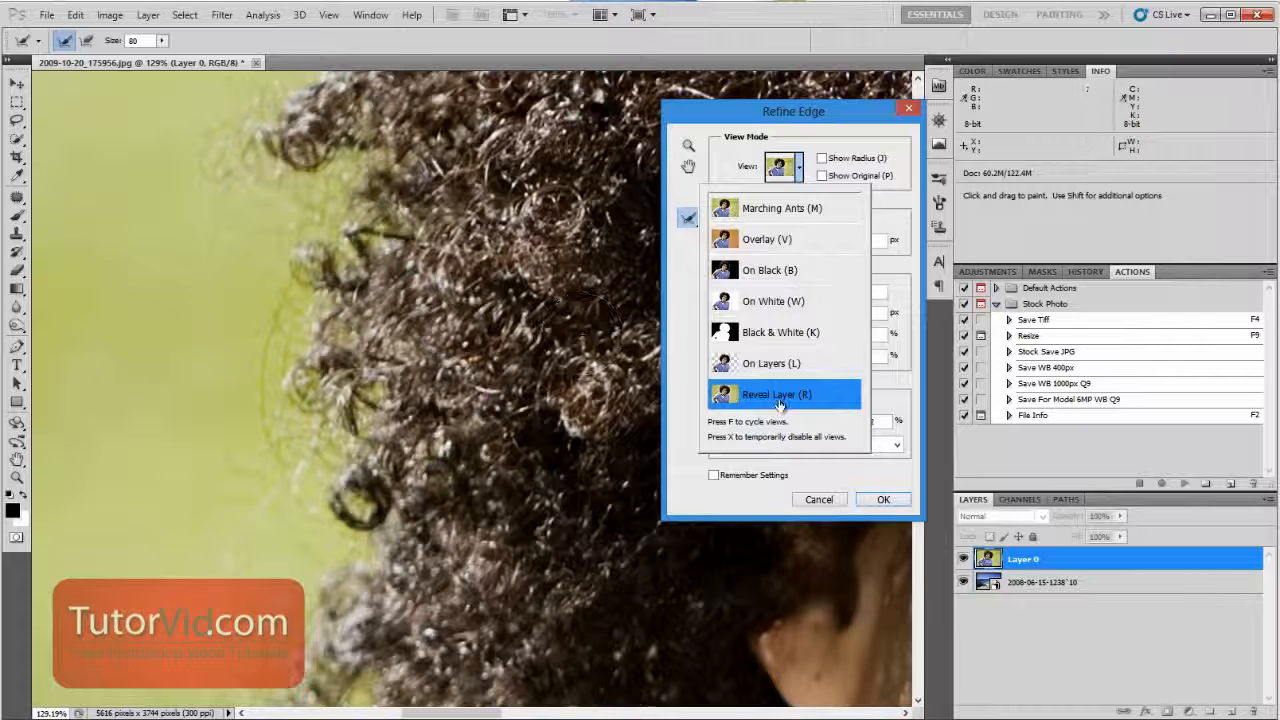
pyautogui.click(900, 381)
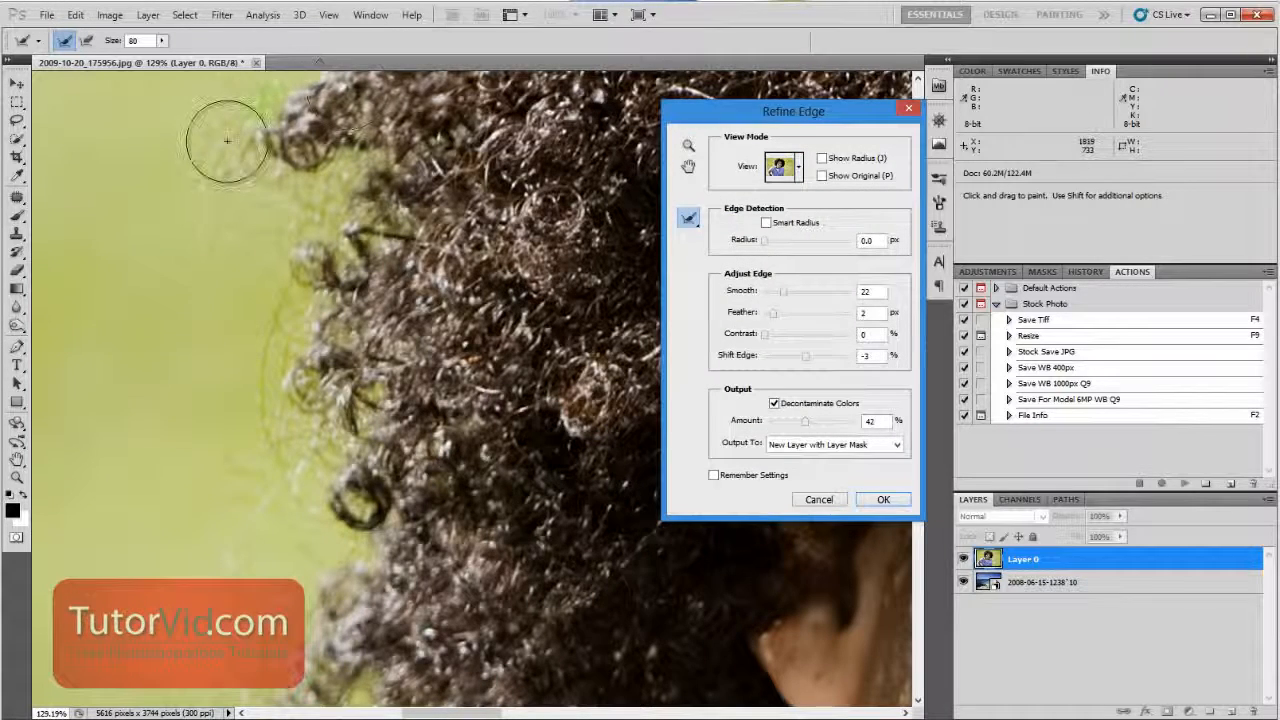
# Paint over the loose curls along the left side of the hair with the Refine Radius brush
pyautogui.moveTo(206, 163)
pyautogui.mouseDown()
pyautogui.moveTo(300, 130)
pyautogui.moveTo(358, 142)
pyautogui.moveTo(305, 250)
pyautogui.moveTo(295, 330)
pyautogui.moveTo(360, 537)
pyautogui.moveTo(355, 620)
pyautogui.moveTo(410, 476)
pyautogui.mouseUp()
pyautogui.moveTo(378, 293); pyautogui.dragTo(370, 197)
pyautogui.moveTo(470, 110)
pyautogui.mouseDown()
pyautogui.moveTo(480, 240)
pyautogui.moveTo(410, 320)
pyautogui.moveTo(378, 412)
pyautogui.moveTo(560, 580)
pyautogui.moveTo(555, 622)
pyautogui.moveTo(550, 600)
pyautogui.mouseUp()
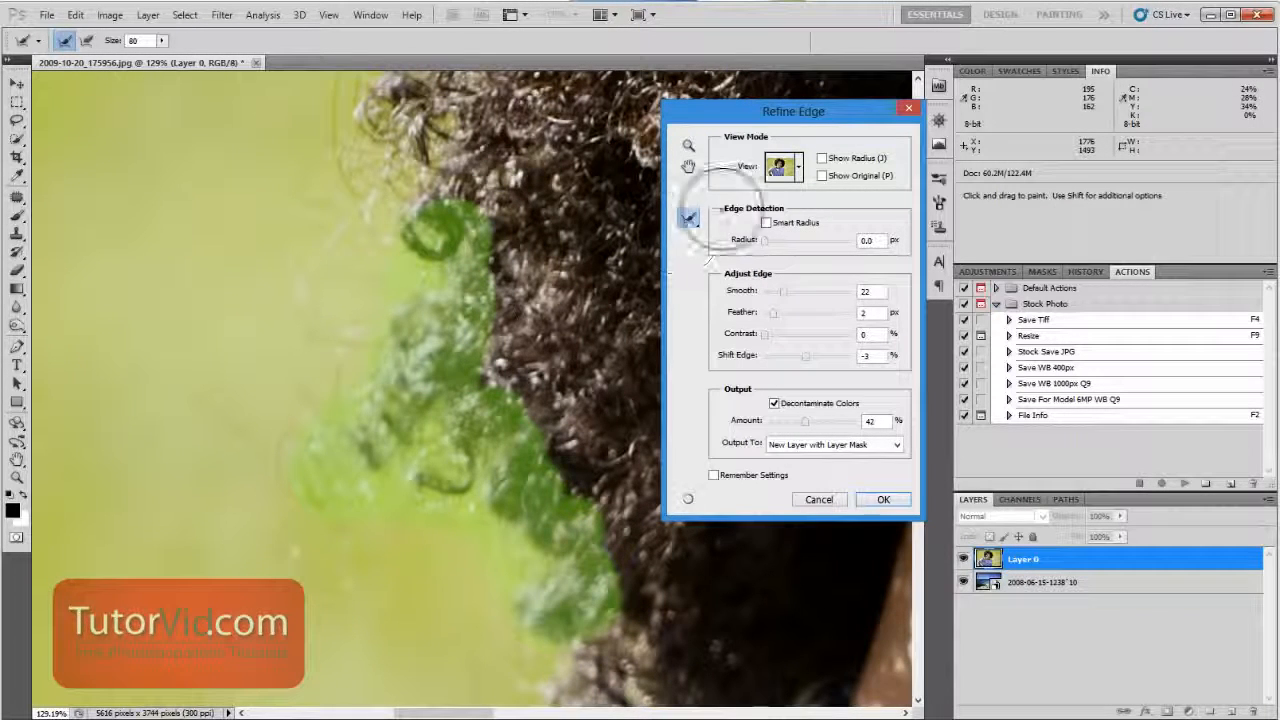
# Switch the preview to Marching Ants and brush the lower-left curls down to the shirt collar
pyautogui.click(800, 173)
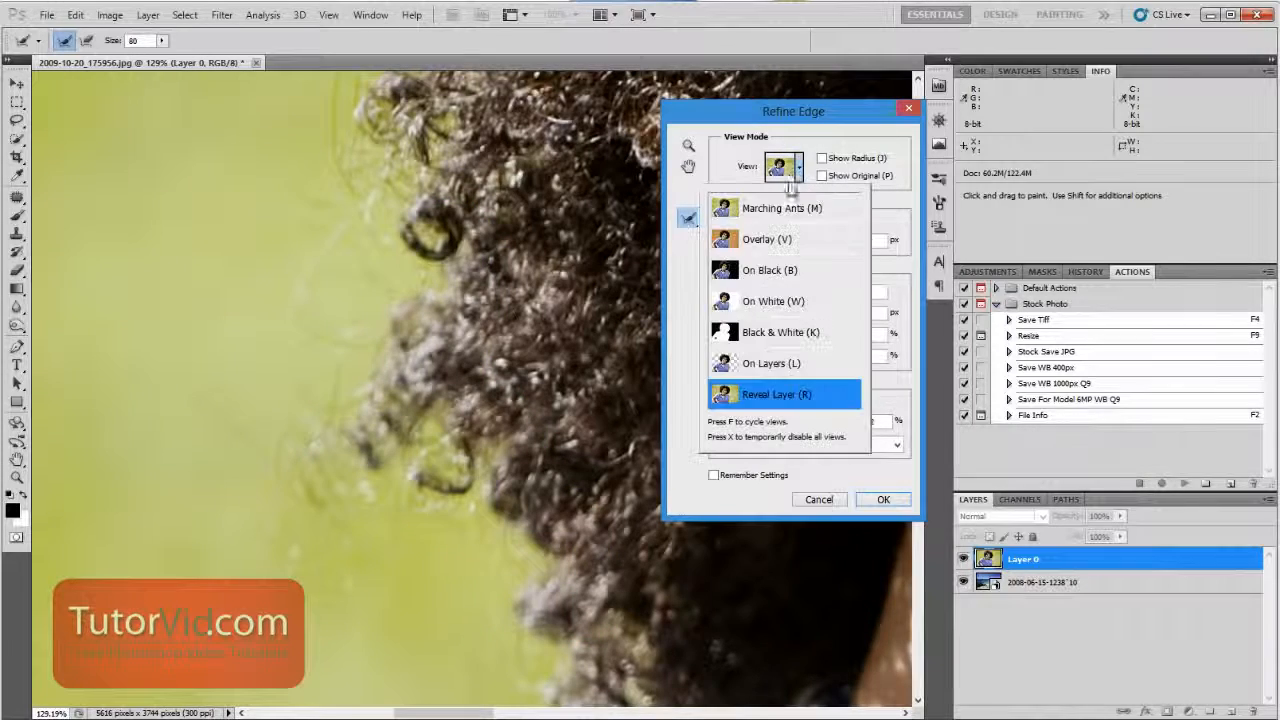
pyautogui.click(782, 208)
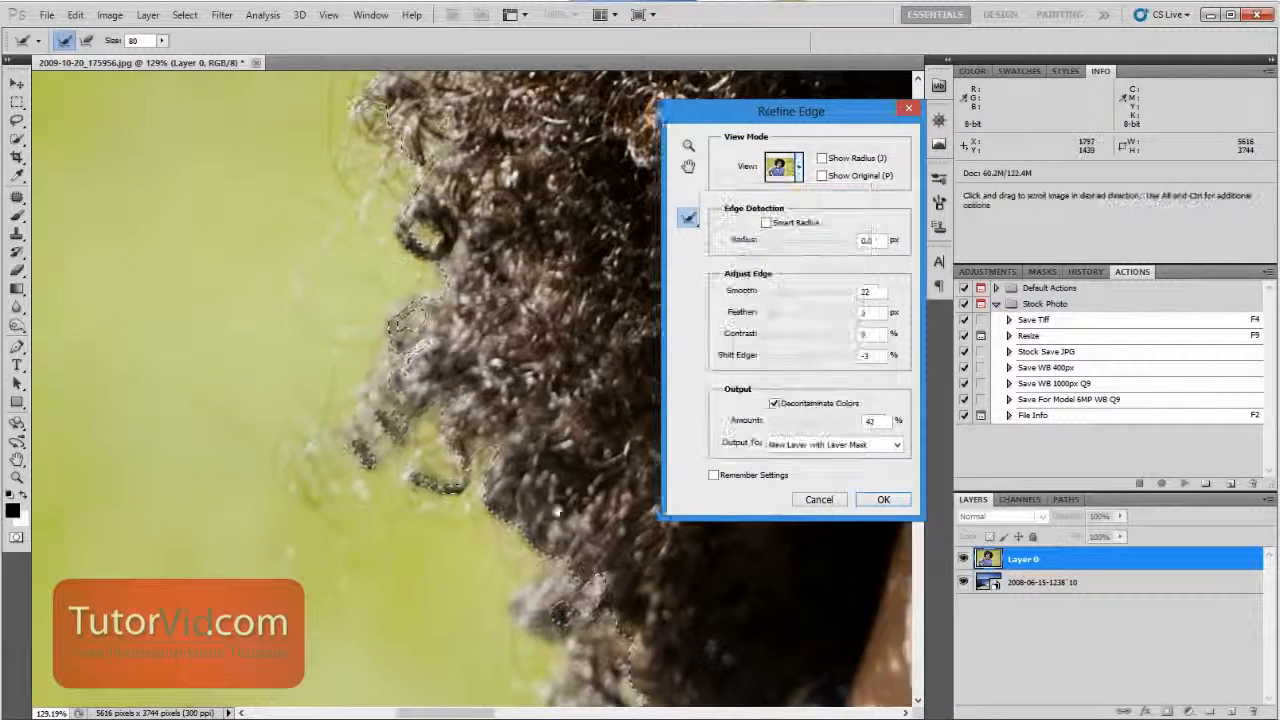
pyautogui.moveTo(450, 550); pyautogui.dragTo(400, 330)
pyautogui.moveTo(377, 173)
pyautogui.mouseDown()
pyautogui.moveTo(430, 300)
pyautogui.moveTo(343, 171)
pyautogui.moveTo(366, 318)
pyautogui.moveTo(436, 318)
pyautogui.mouseUp()
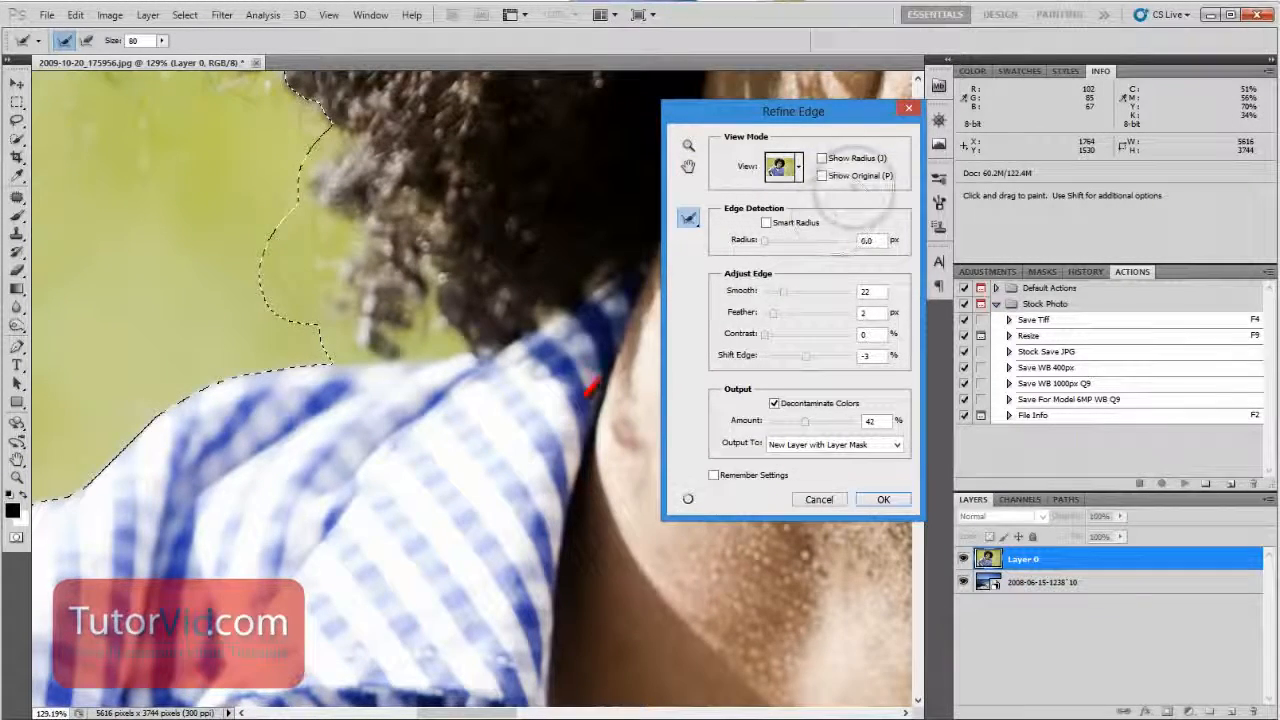
# Display the refined radius with Show Radius, check the painted band along the left hair edge, and hide it again
pyautogui.click(822, 159)
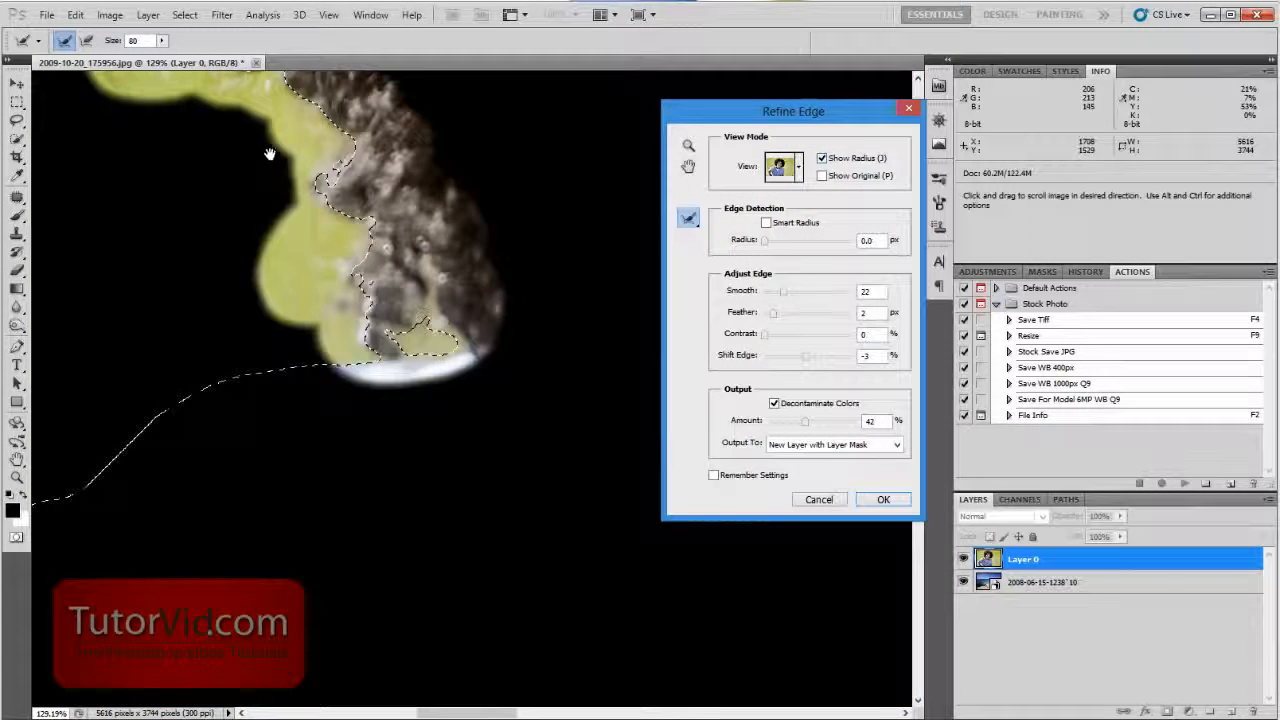
pyautogui.press('space')
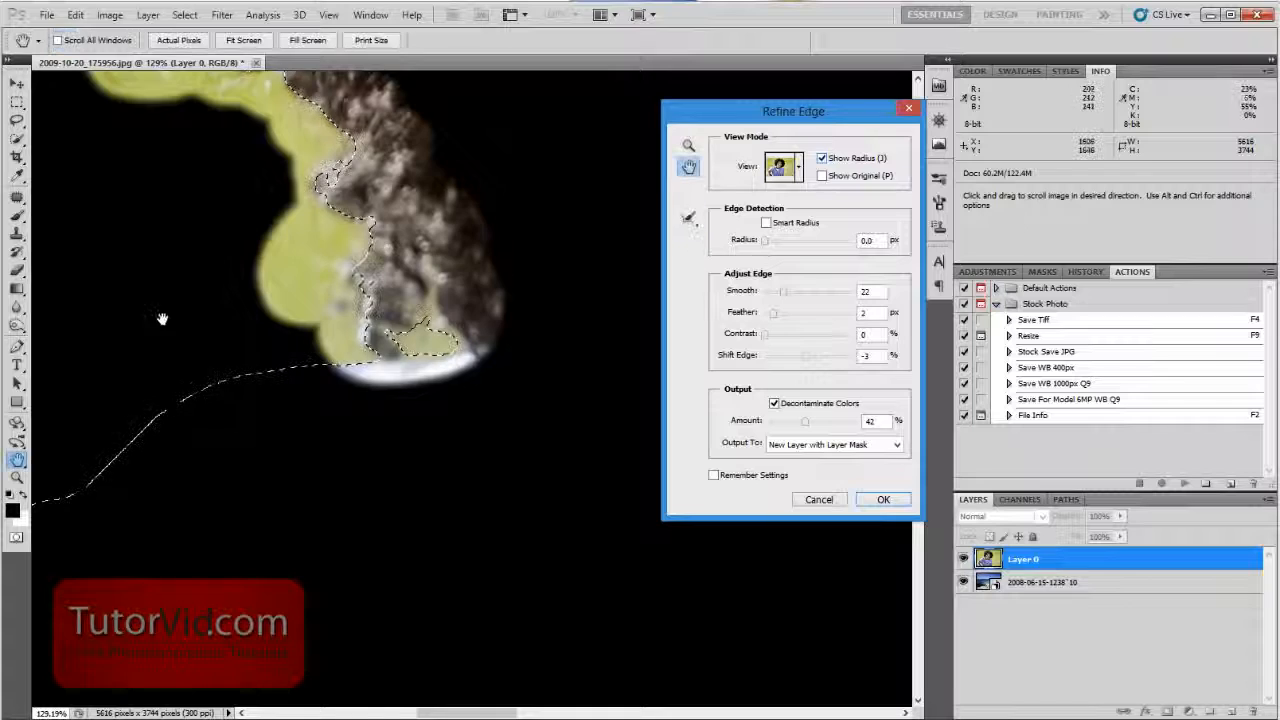
pyautogui.moveTo(163, 320); pyautogui.dragTo(440, 480)
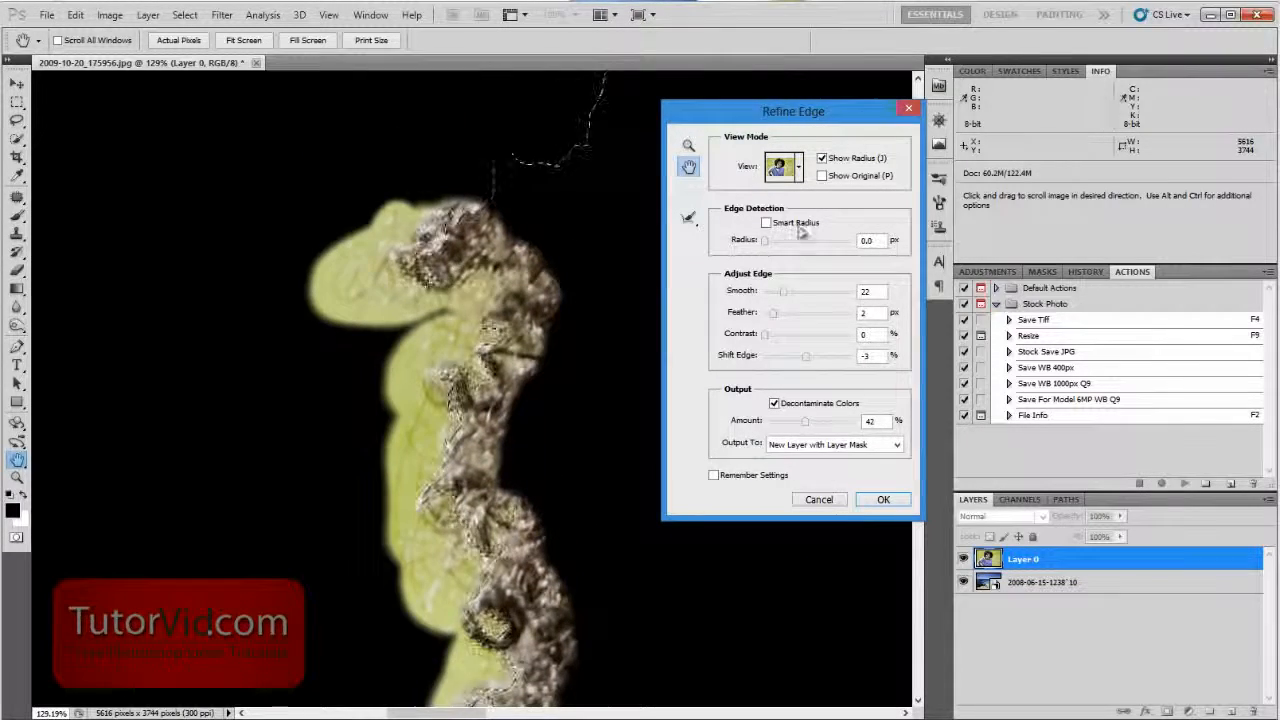
pyautogui.press('e')
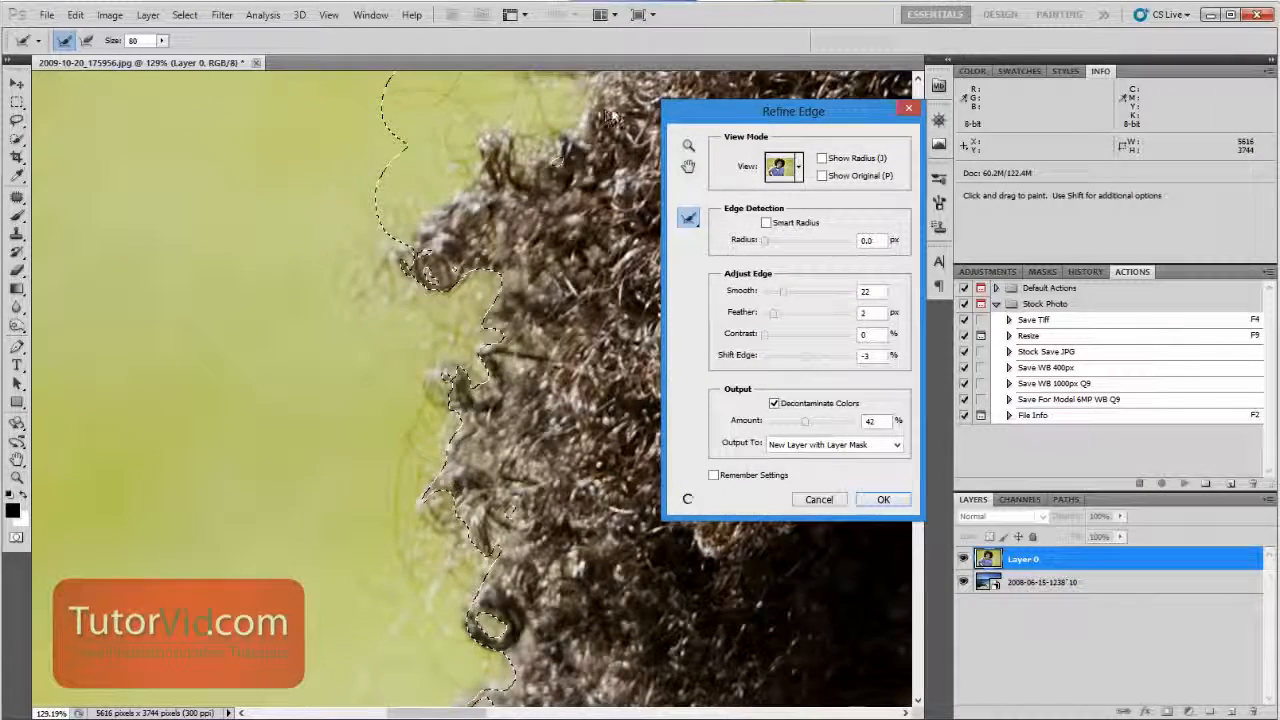
# Refine the curls along the upper left and top of the hair, enlarging the brush to size 175
pyautogui.moveTo(620, 108); pyautogui.dragTo(522, 262)
pyautogui.hotkey('ctrl', '-')
pyautogui.hotkey('ctrl', '-')
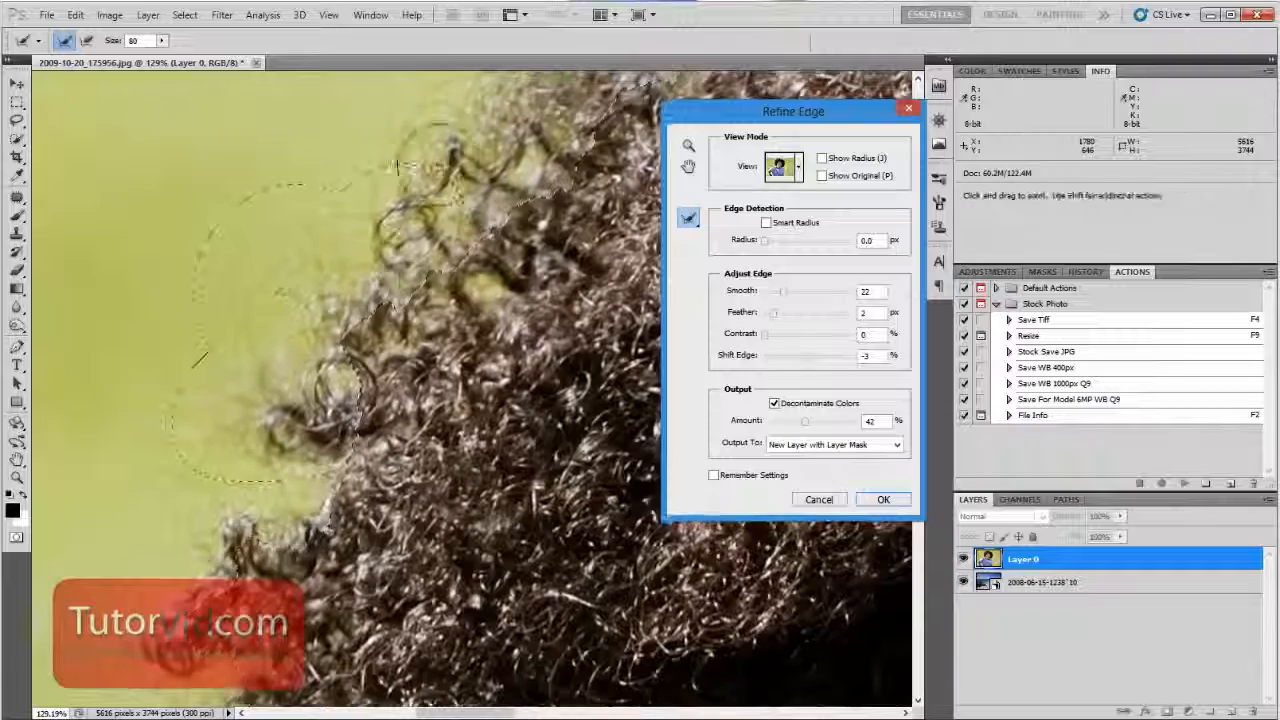
pyautogui.press(']')
pyautogui.press(']')
pyautogui.press(']')
pyautogui.press(']')
pyautogui.press(']')
pyautogui.scroll(2, 343, 275)
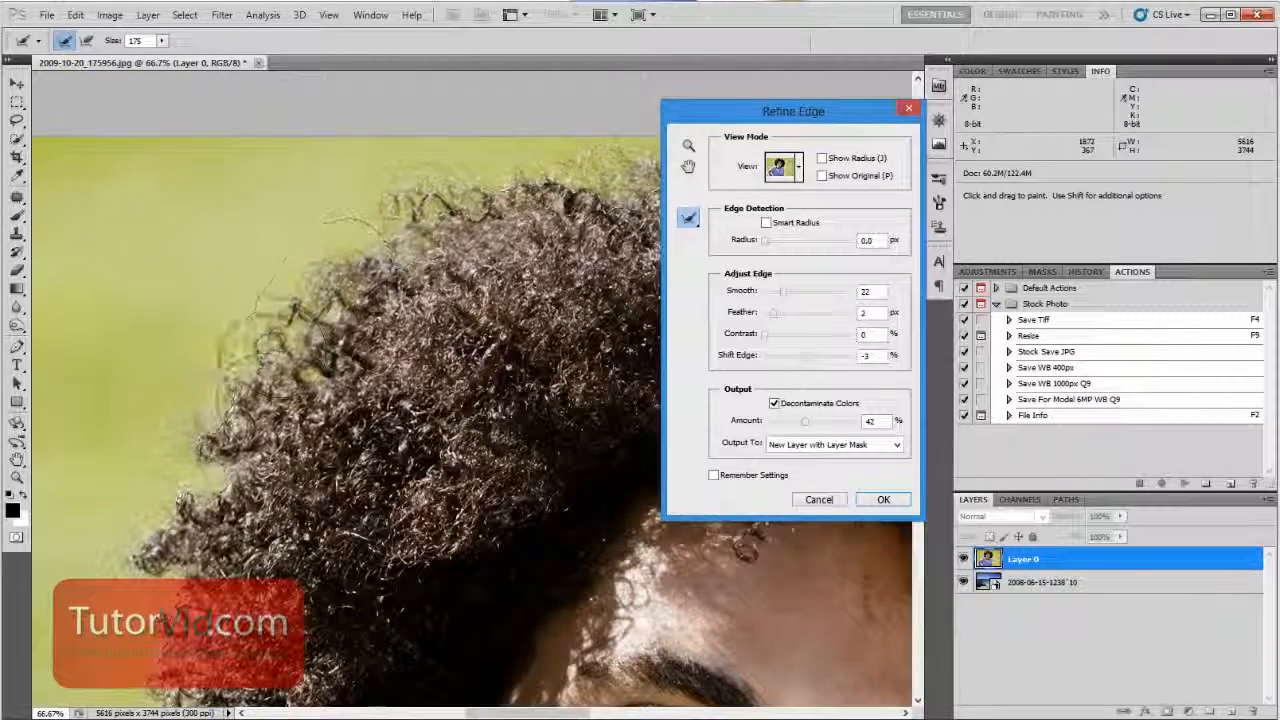
pyautogui.moveTo(400, 157)
pyautogui.mouseDown()
pyautogui.moveTo(612, 140)
pyautogui.moveTo(632, 160)
pyautogui.mouseUp()
pyautogui.press('space')
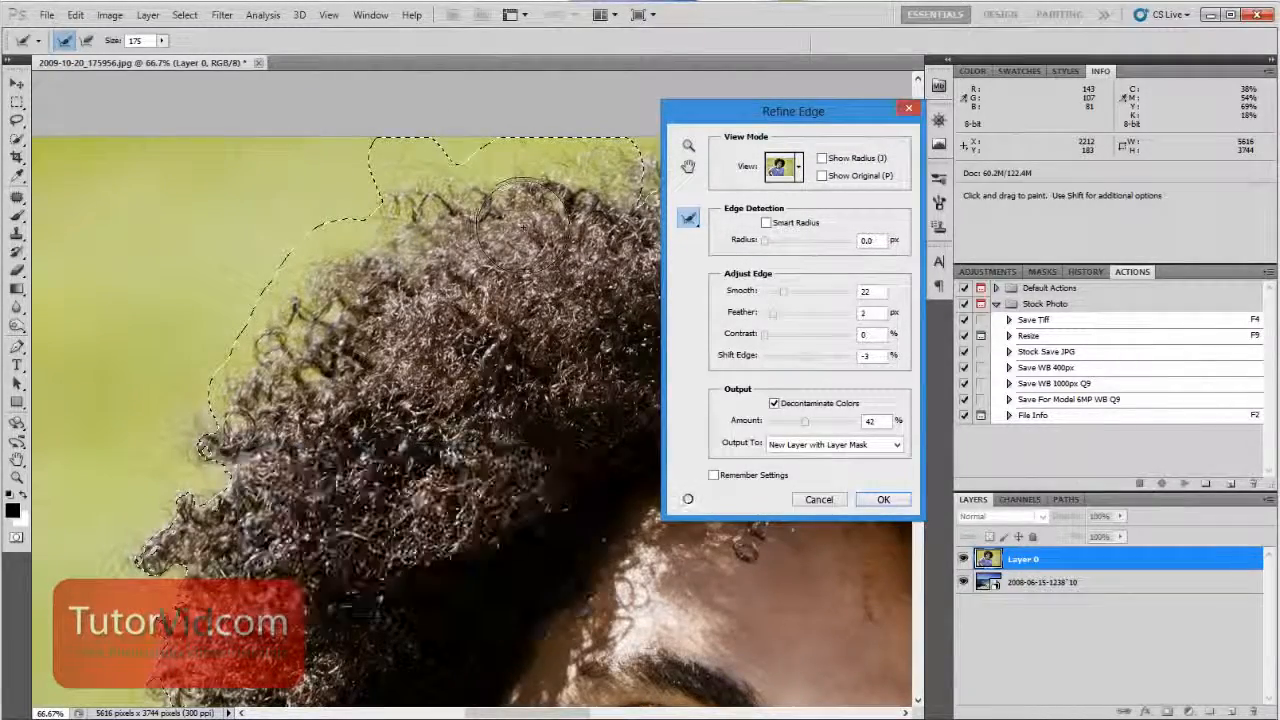
# Brush over the stray curls from the top middle to the upper-right edge of the hair
pyautogui.moveTo(556, 234); pyautogui.dragTo(325, 176)
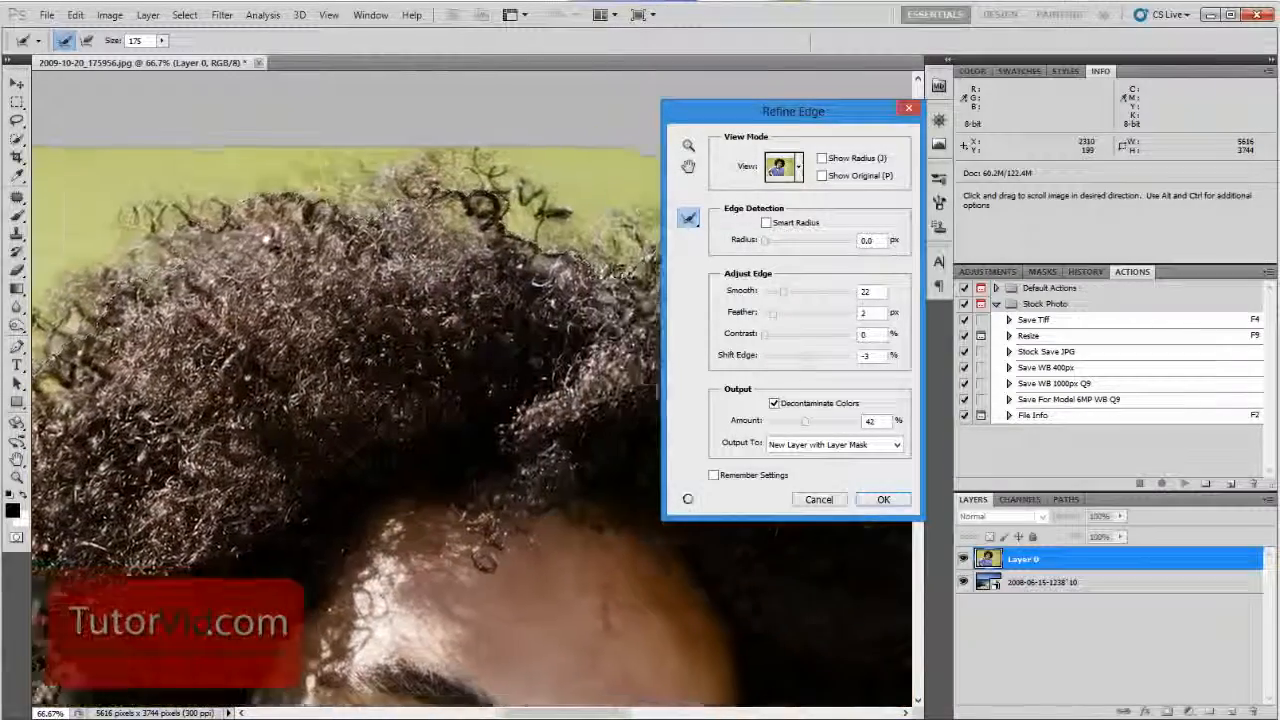
pyautogui.hotkey('ctrl', '+')
pyautogui.hotkey('ctrl', '-')
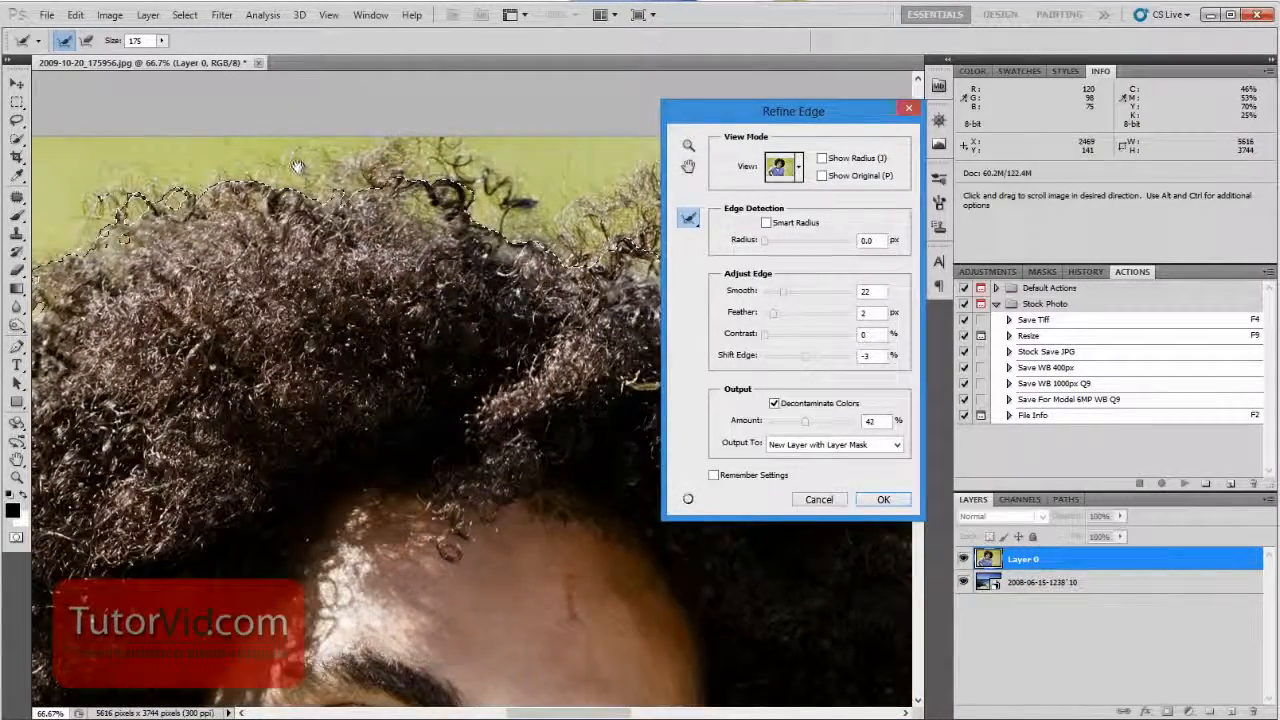
pyautogui.moveTo(600, 240); pyautogui.dragTo(385, 178)
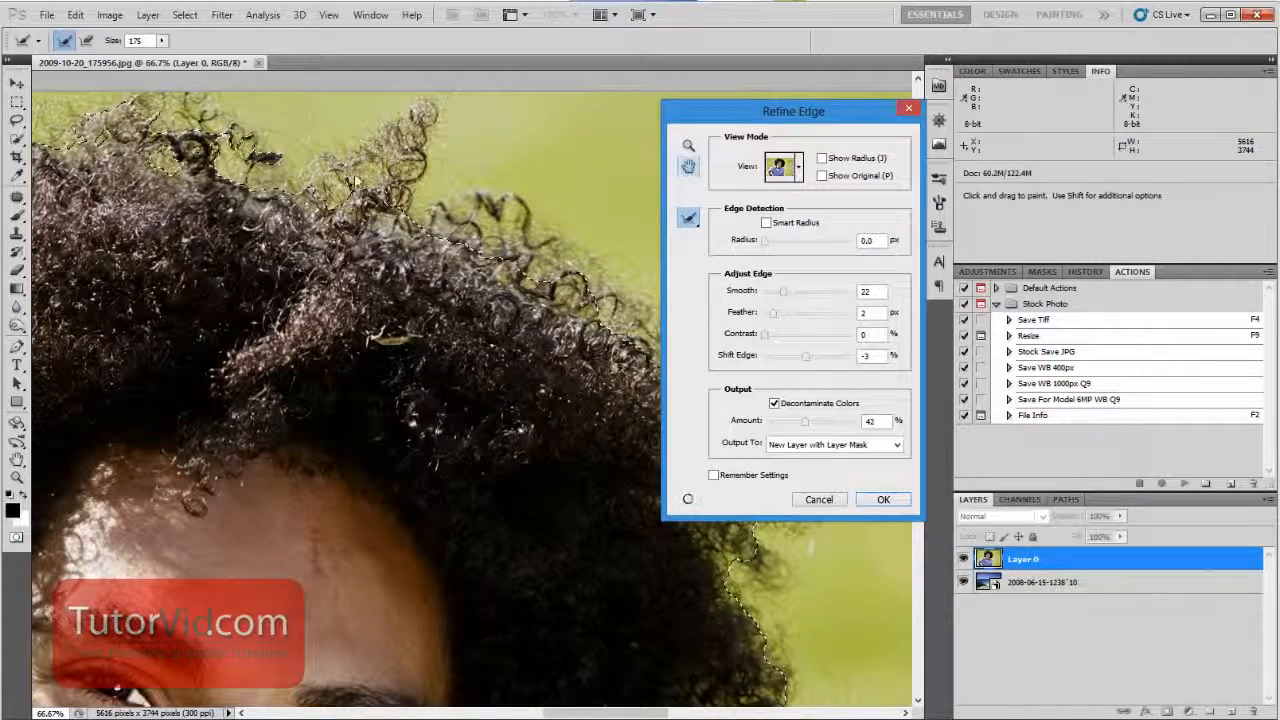
pyautogui.moveTo(130, 110)
pyautogui.mouseDown()
pyautogui.moveTo(290, 160)
pyautogui.moveTo(440, 80)
pyautogui.moveTo(585, 290)
pyautogui.moveTo(558, 382)
pyautogui.mouseUp()
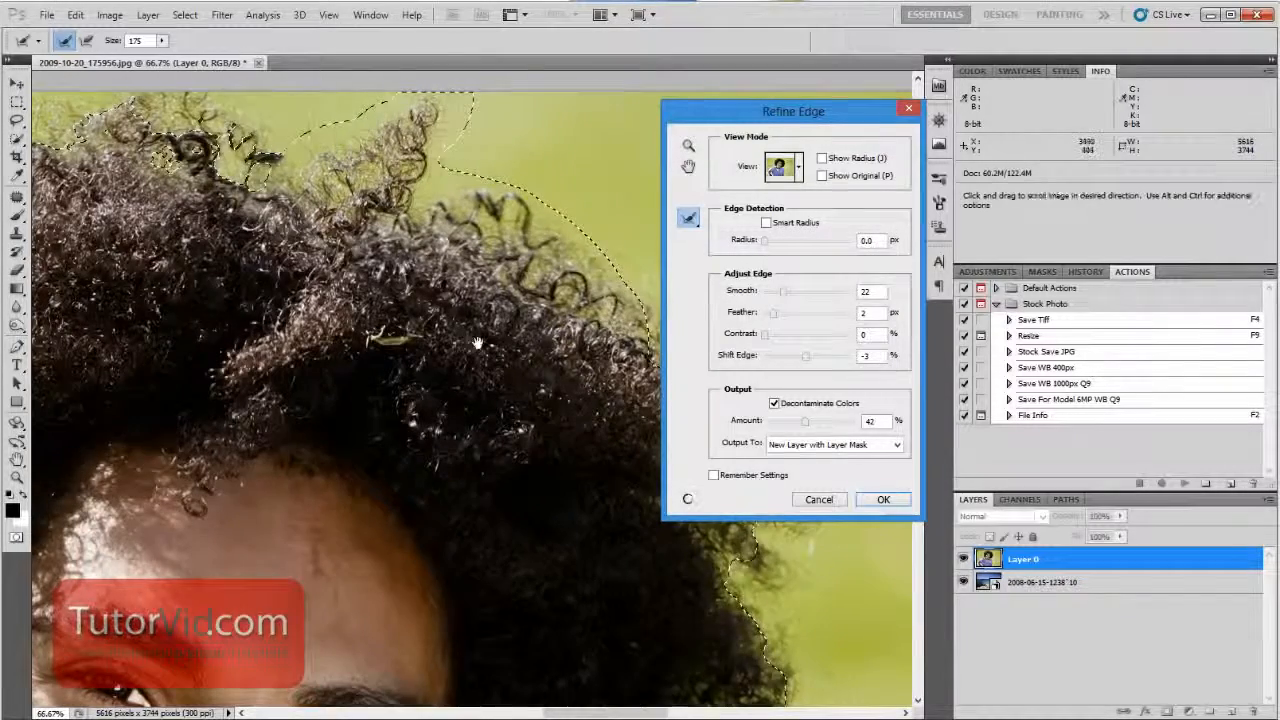
# Refine the curls down the right side of the hair to the shirt's shoulder
pyautogui.moveTo(477, 343); pyautogui.dragTo(257, 208)
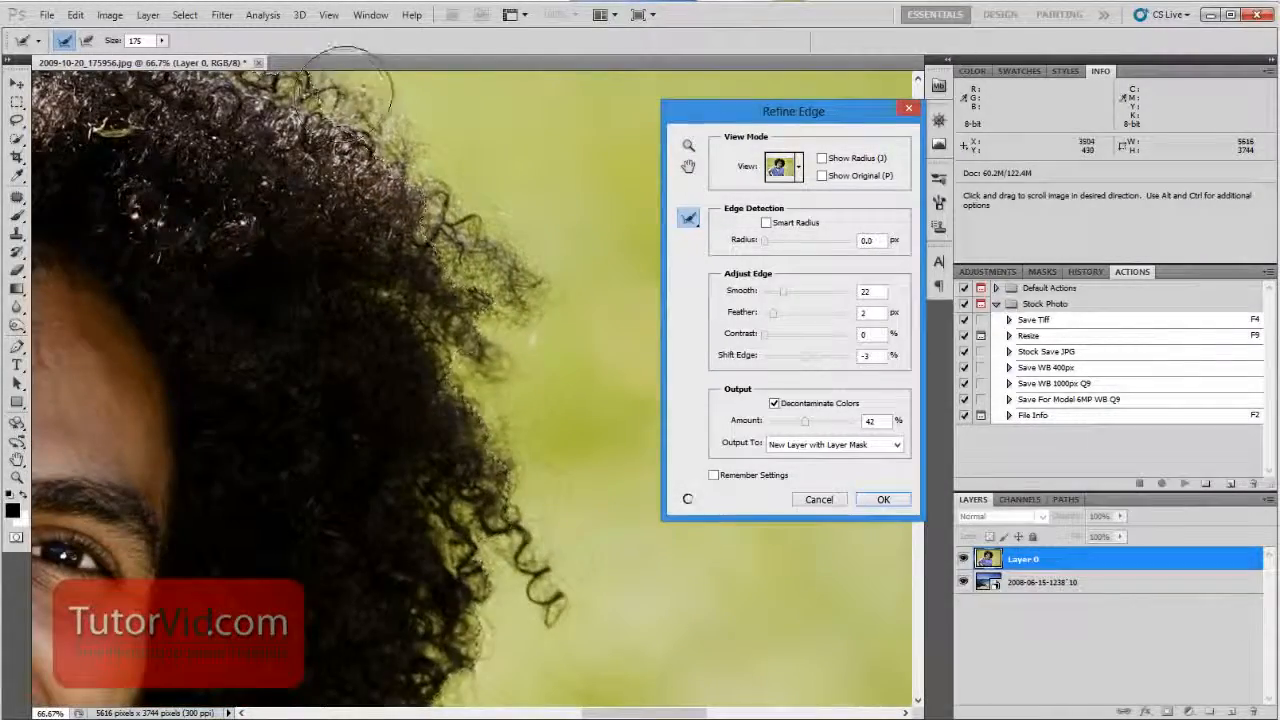
pyautogui.moveTo(347, 88)
pyautogui.mouseDown()
pyautogui.moveTo(427, 145)
pyautogui.moveTo(507, 262)
pyautogui.moveTo(522, 220)
pyautogui.moveTo(532, 224)
pyautogui.moveTo(504, 328)
pyautogui.moveTo(500, 610)
pyautogui.mouseUp()
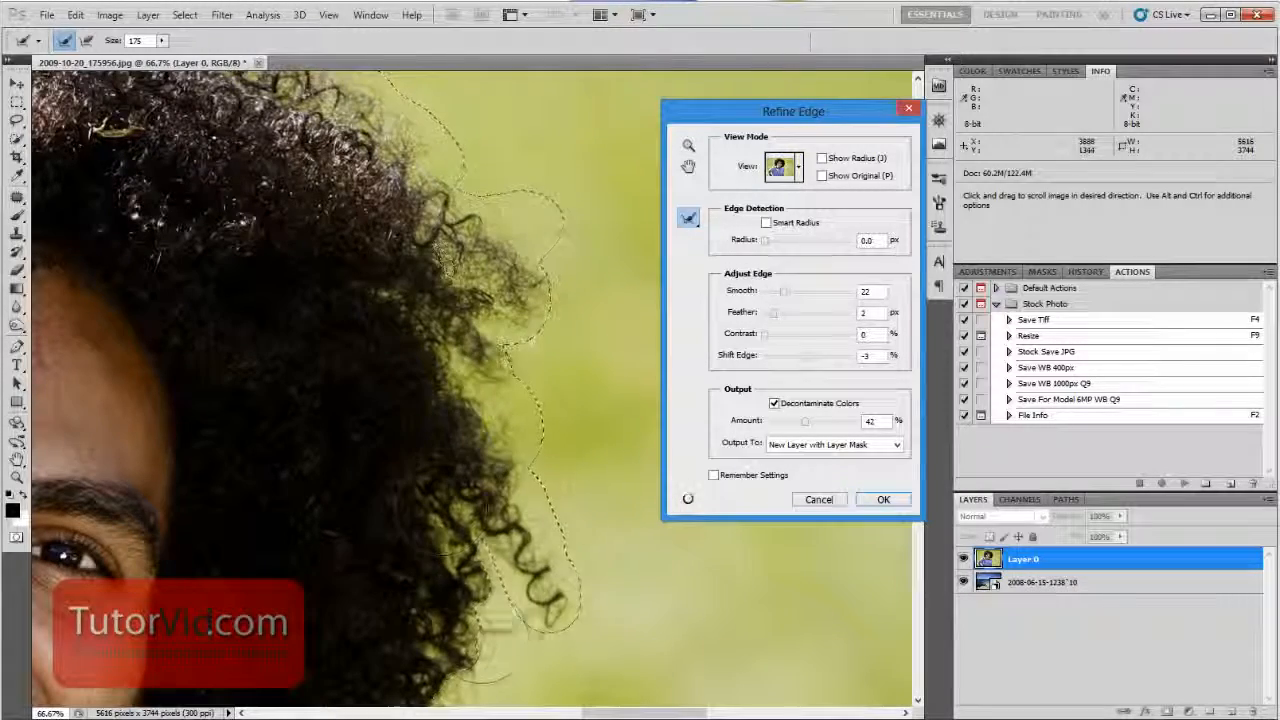
pyautogui.moveTo(418, 526)
pyautogui.mouseDown()
pyautogui.moveTo(486, 294)
pyautogui.moveTo(494, 172)
pyautogui.mouseUp()
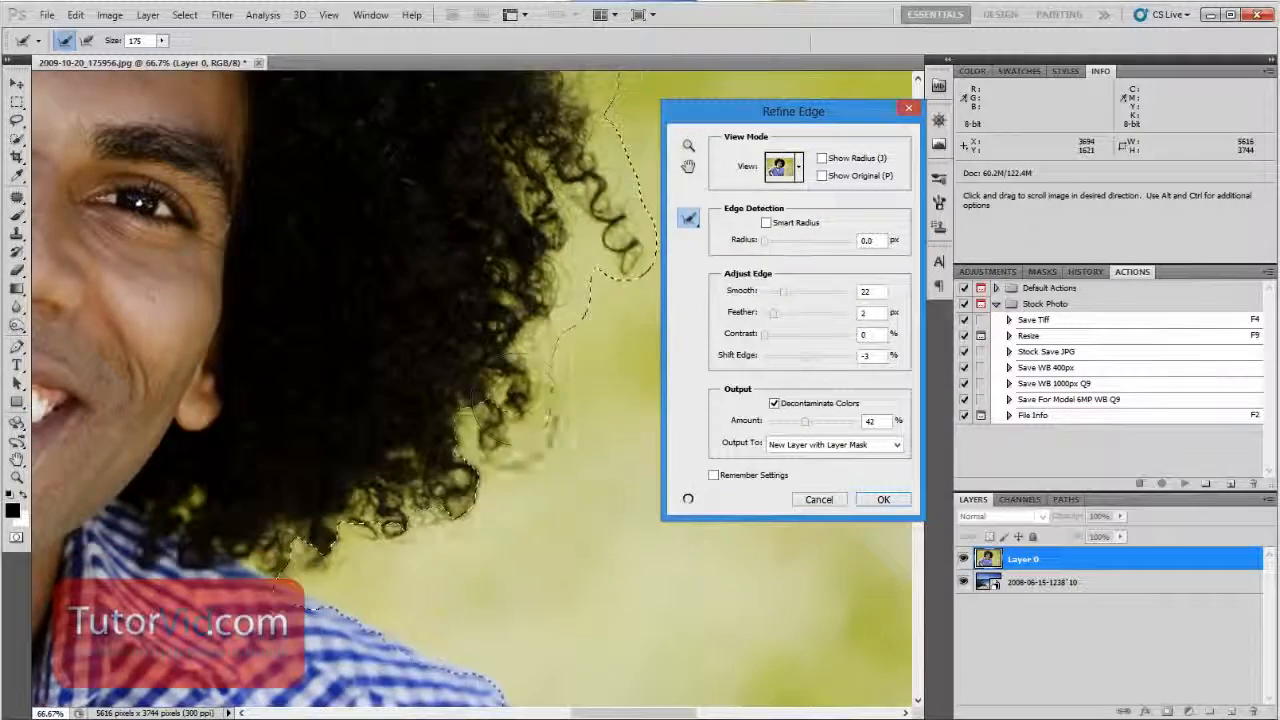
pyautogui.moveTo(490, 420)
pyautogui.mouseDown()
pyautogui.moveTo(460, 505)
pyautogui.moveTo(360, 550)
pyautogui.moveTo(290, 603)
pyautogui.mouseUp()
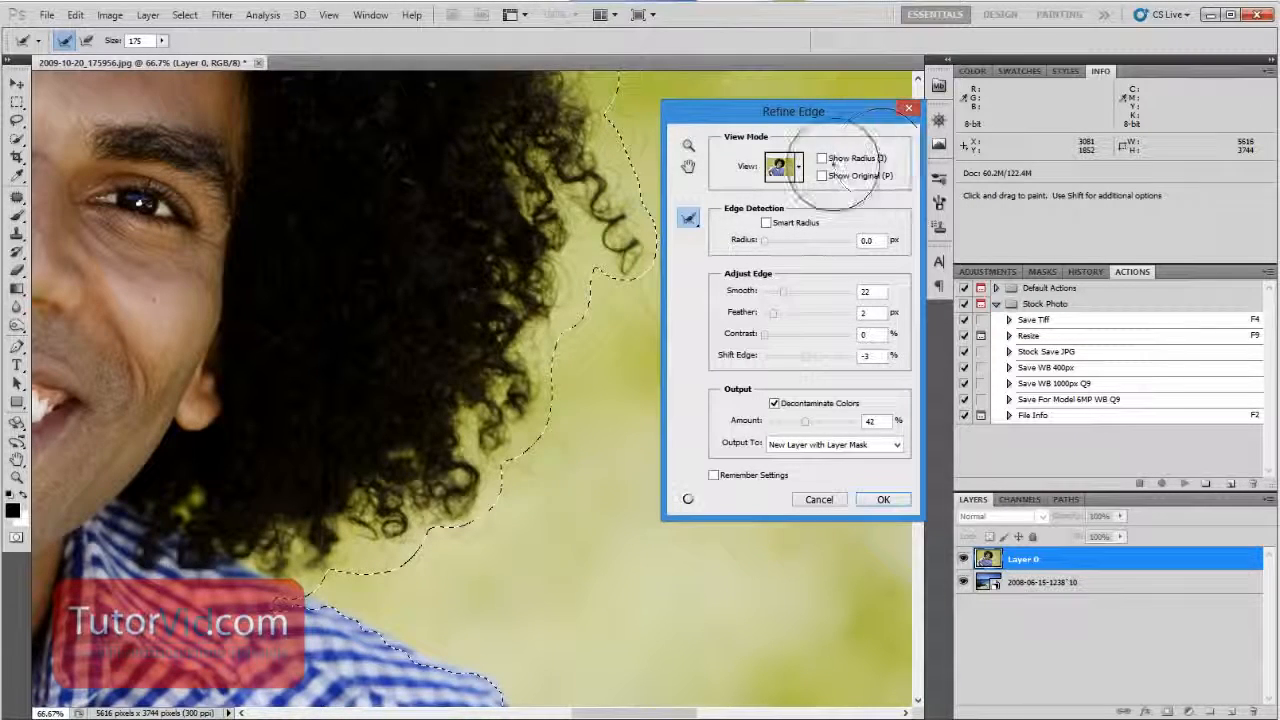
# Switch the preview to On White and inspect the cutout edge around the right-side hair and the shirt's shoulder
pyautogui.click(783, 168)
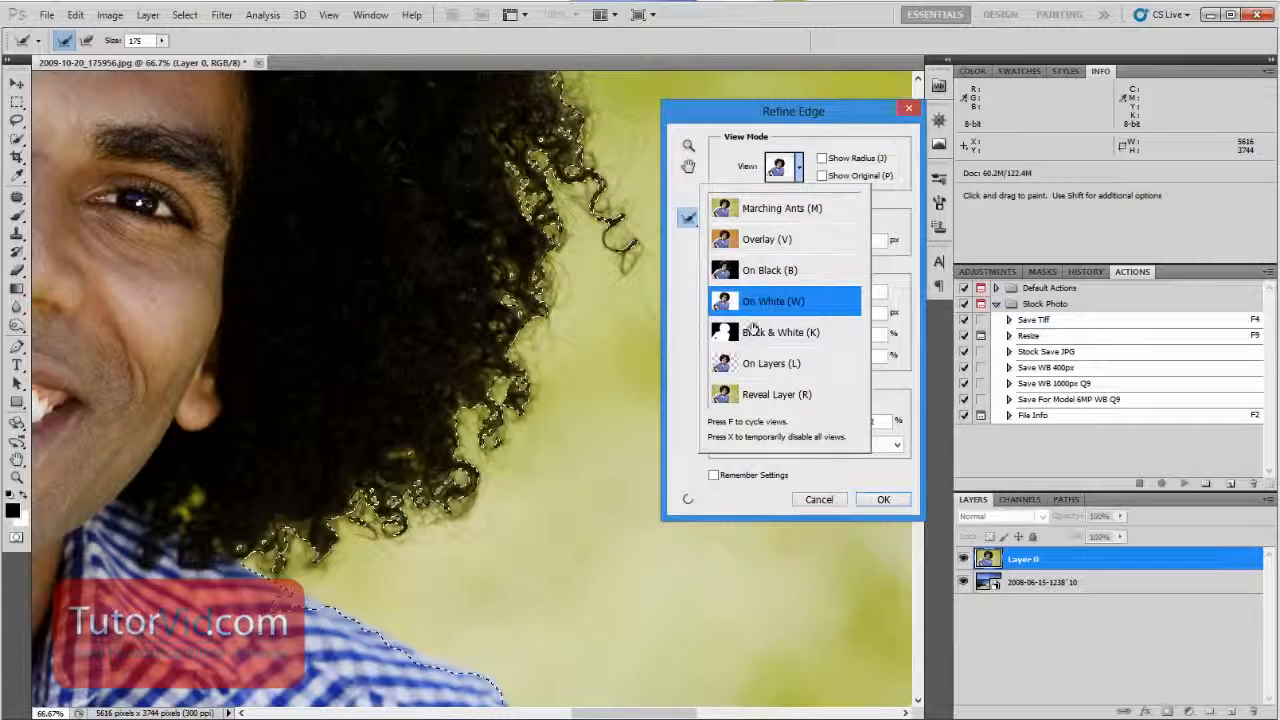
pyautogui.click(785, 303)
pyautogui.moveTo(410, 300); pyautogui.dragTo(351, 551)
pyautogui.moveTo(335, 266); pyautogui.dragTo(390, 422)
pyautogui.moveTo(437, 318); pyautogui.dragTo(469, 289)
pyautogui.moveTo(433, 270)
pyautogui.mouseDown()
pyautogui.moveTo(447, 299)
pyautogui.moveTo(481, 255)
pyautogui.moveTo(526, 230)
pyautogui.moveTo(433, 157)
pyautogui.mouseUp()
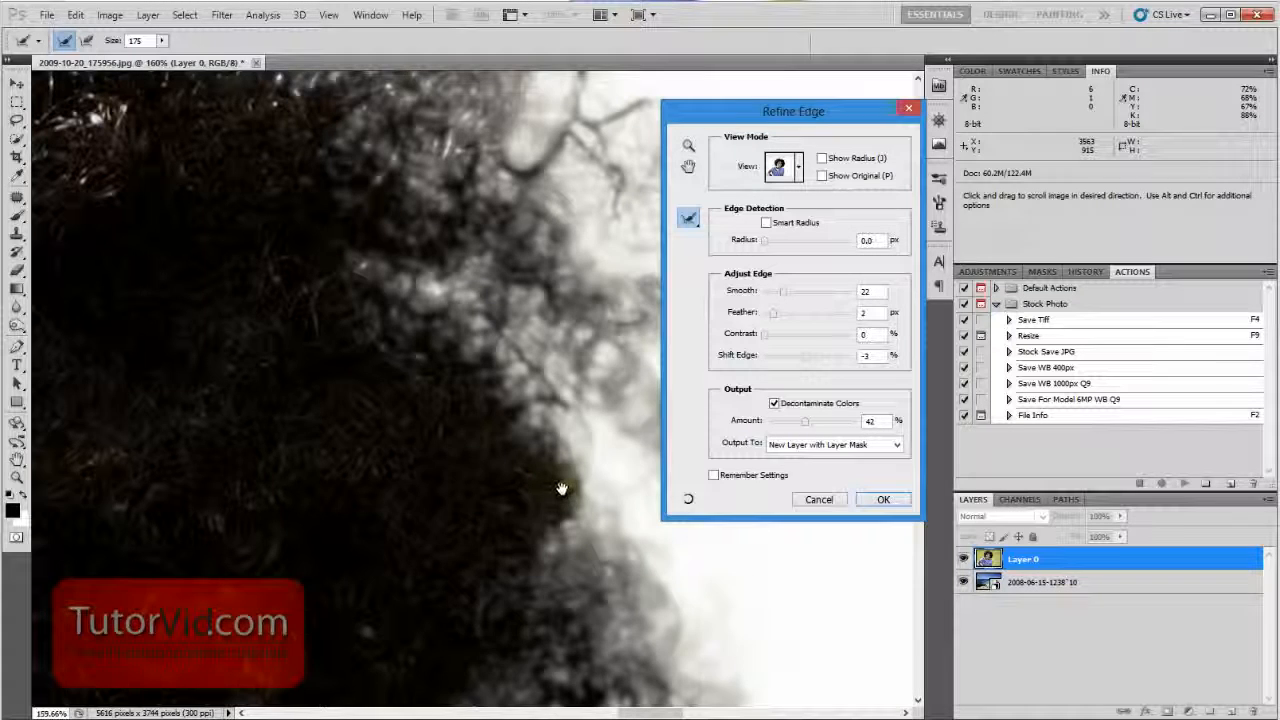
pyautogui.moveTo(605, 540); pyautogui.dragTo(562, 492)
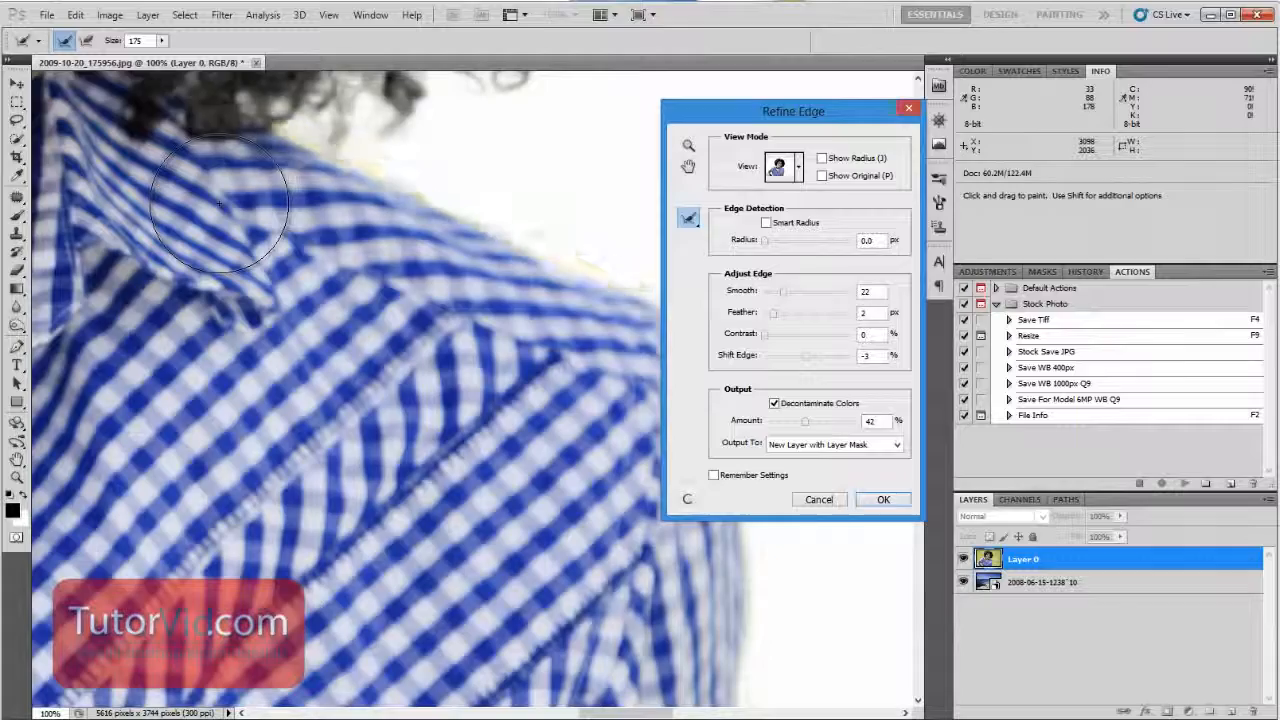
# Refine the edge where the man's arm meets the grass at the photo's lower-left corner
pyautogui.hotkey('ctrl', '0')
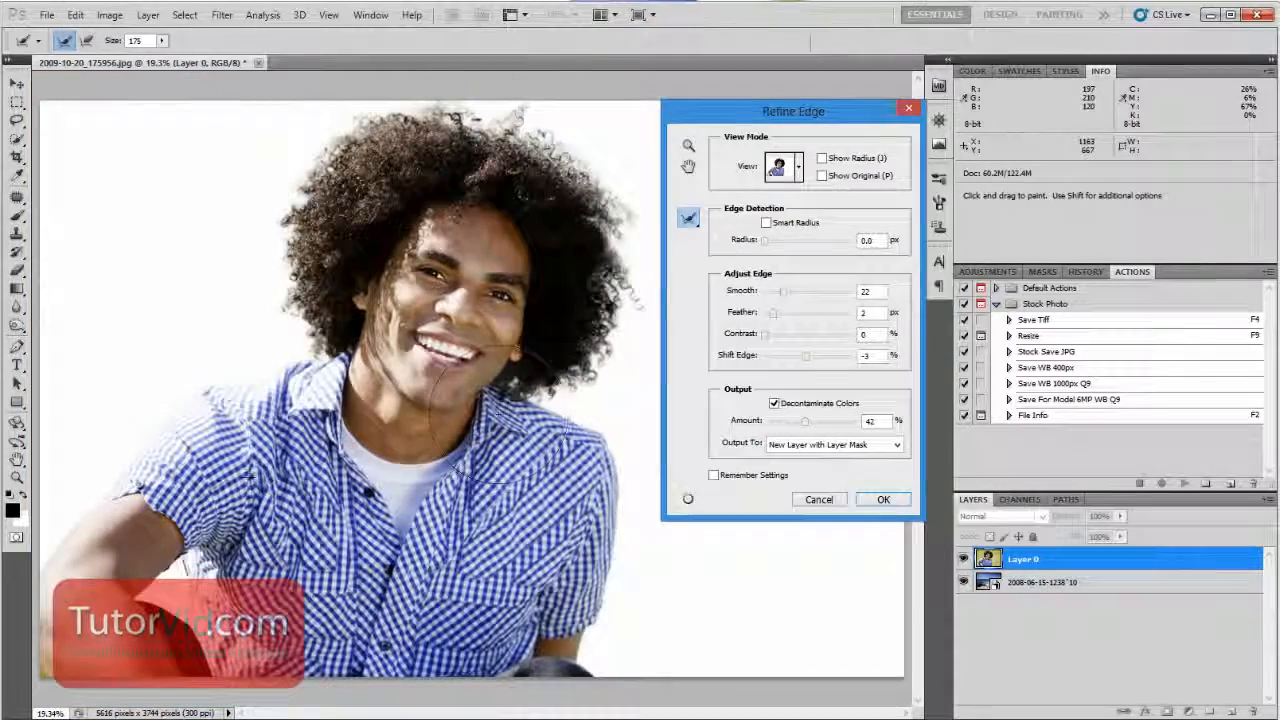
pyautogui.keyDown('ctrl'); pyautogui.click(325, 455); pyautogui.keyUp('ctrl')
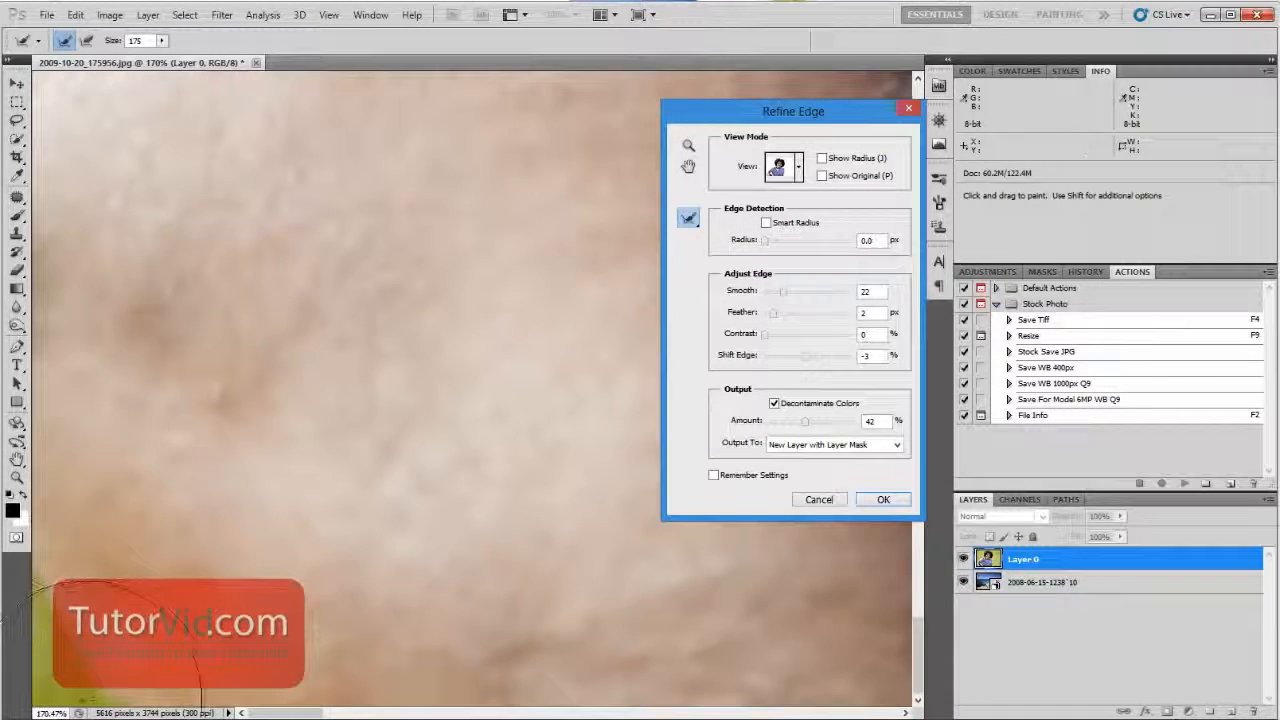
pyautogui.moveTo(118, 685); pyautogui.dragTo(60, 520)
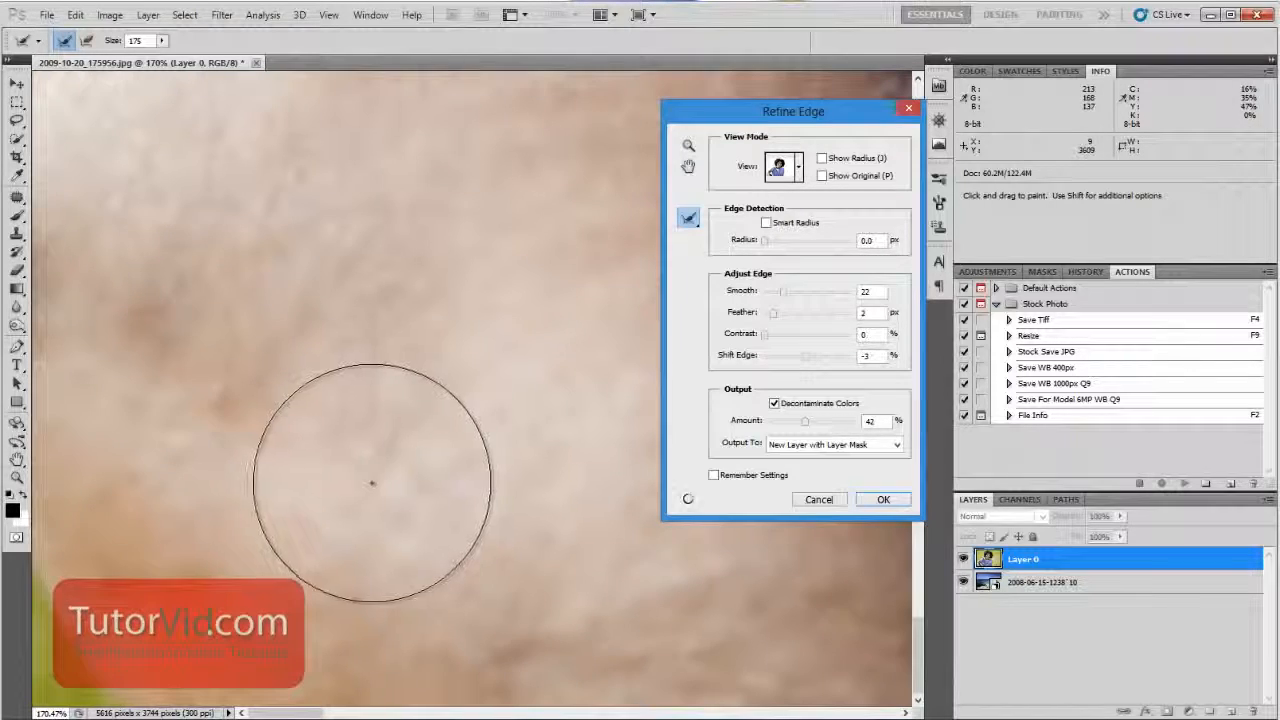
pyautogui.hotkey('ctrl', '0')
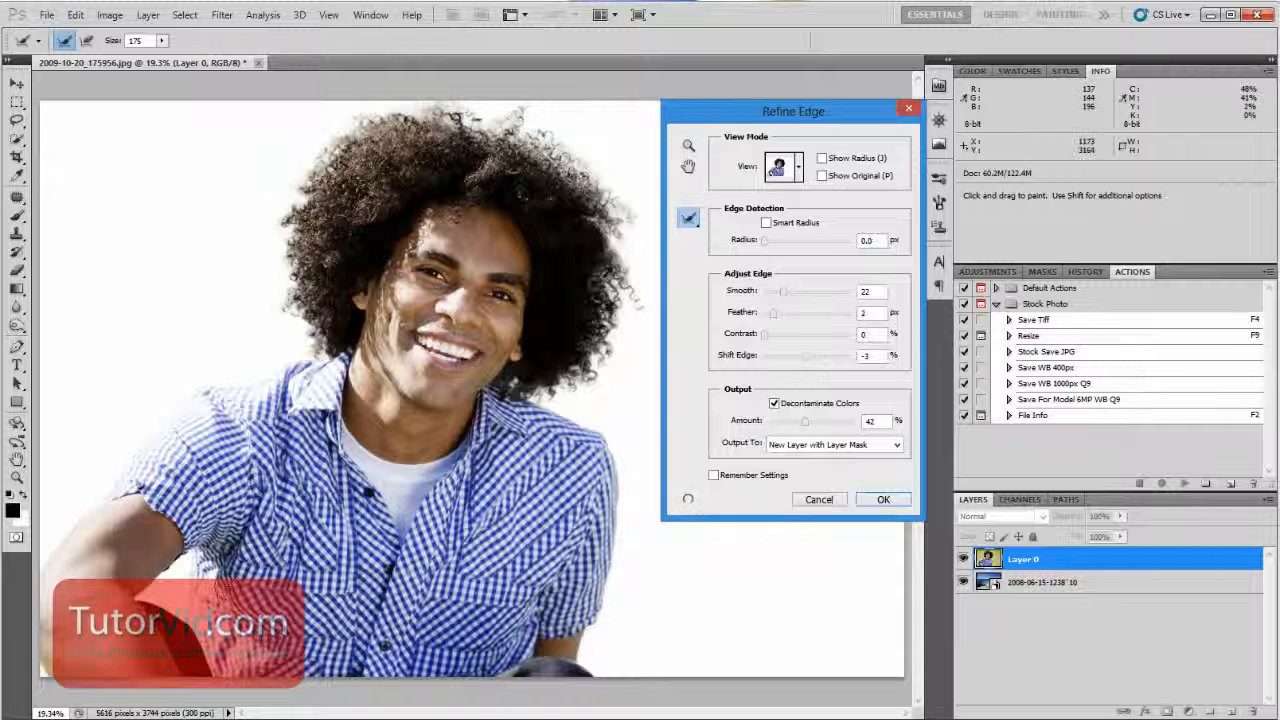
# Output the refined cutout to a new layer with a layer mask and apply Refine Edge
pyautogui.click(830, 444)
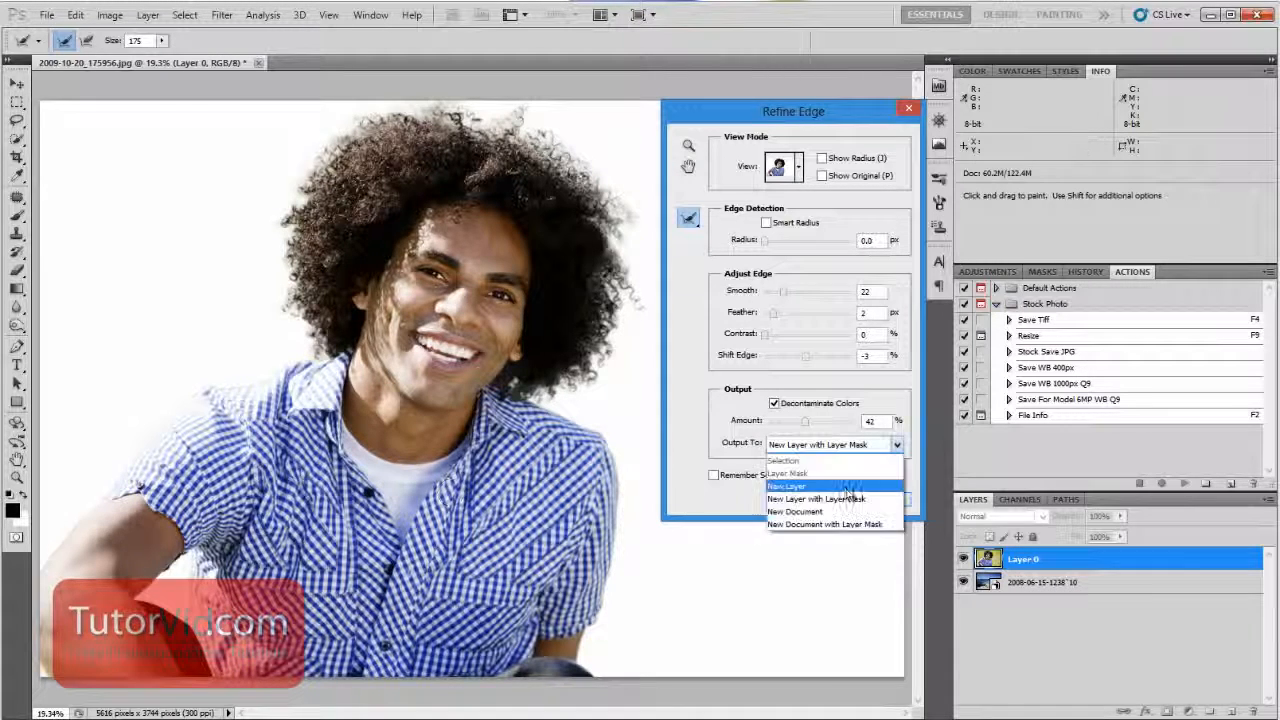
pyautogui.click(740, 440)
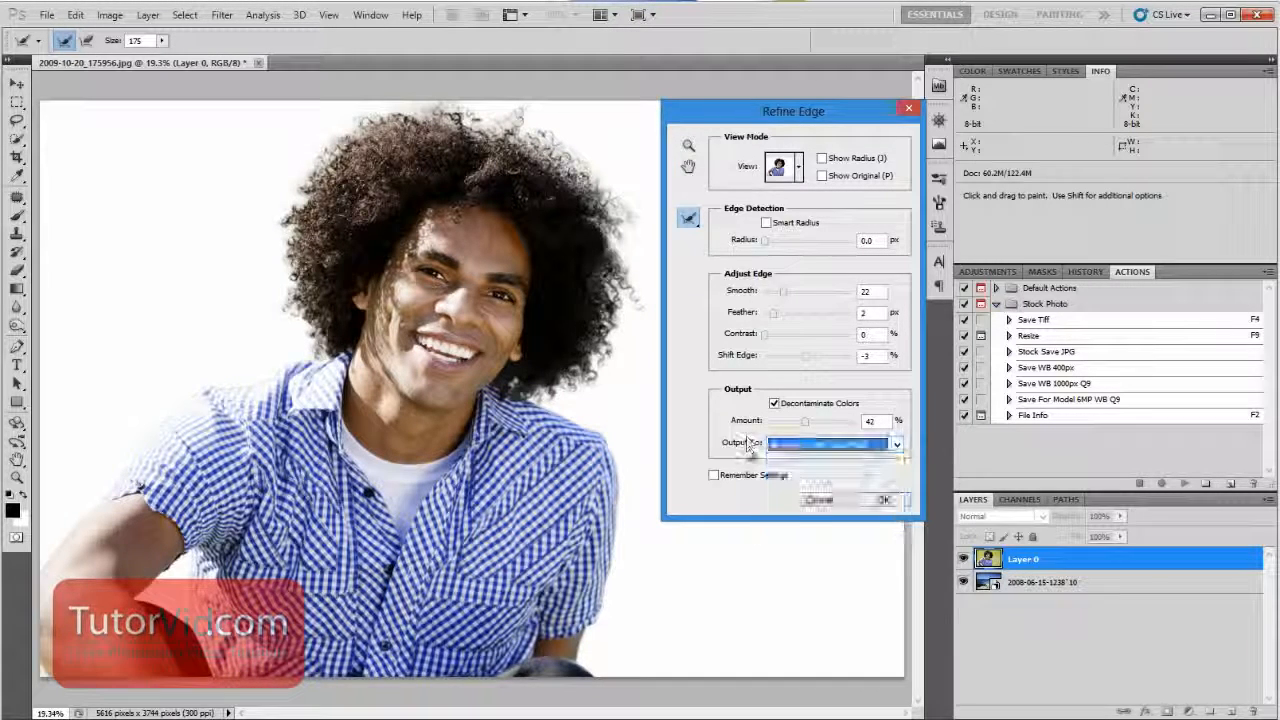
pyautogui.click(896, 446)
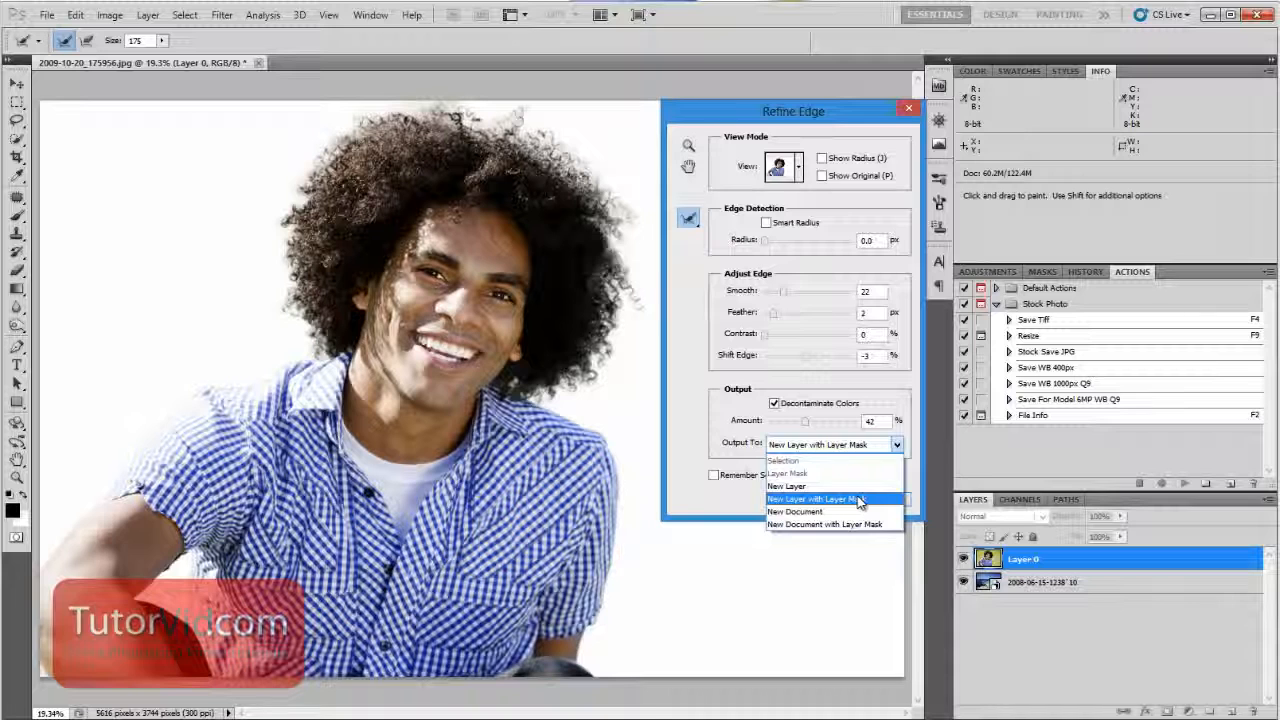
pyautogui.click(795, 500)
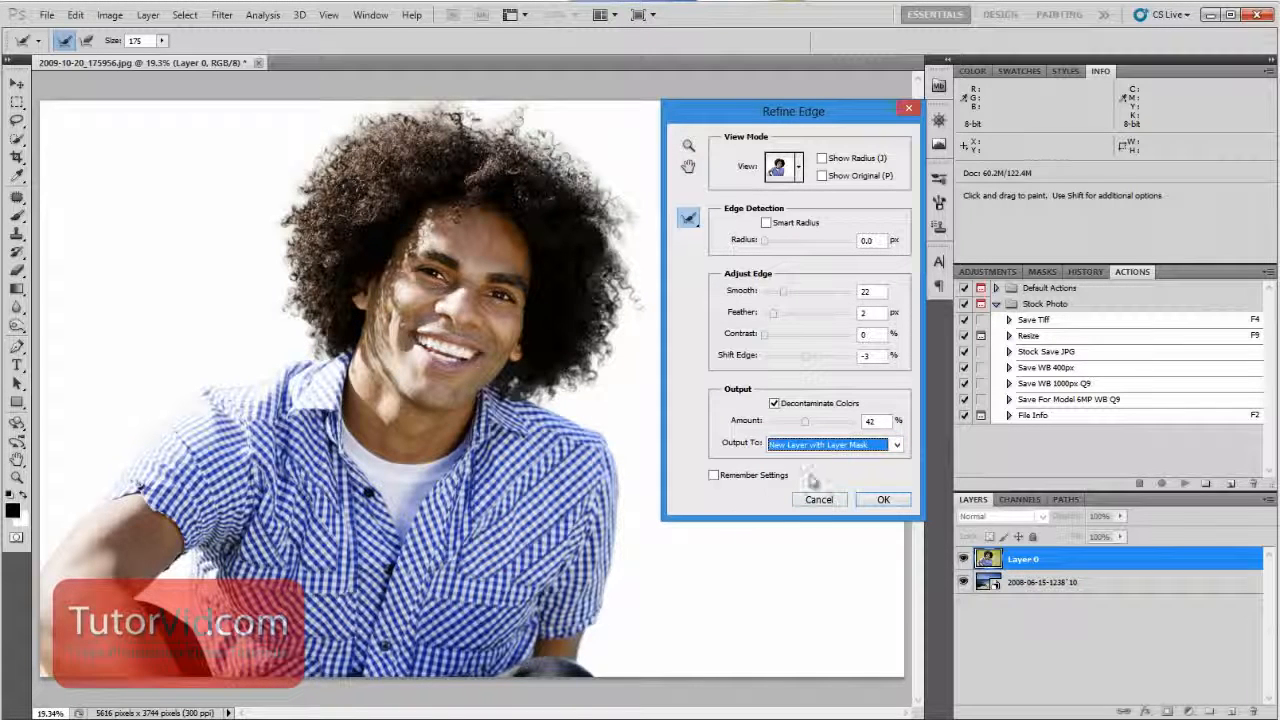
pyautogui.click(883, 501)
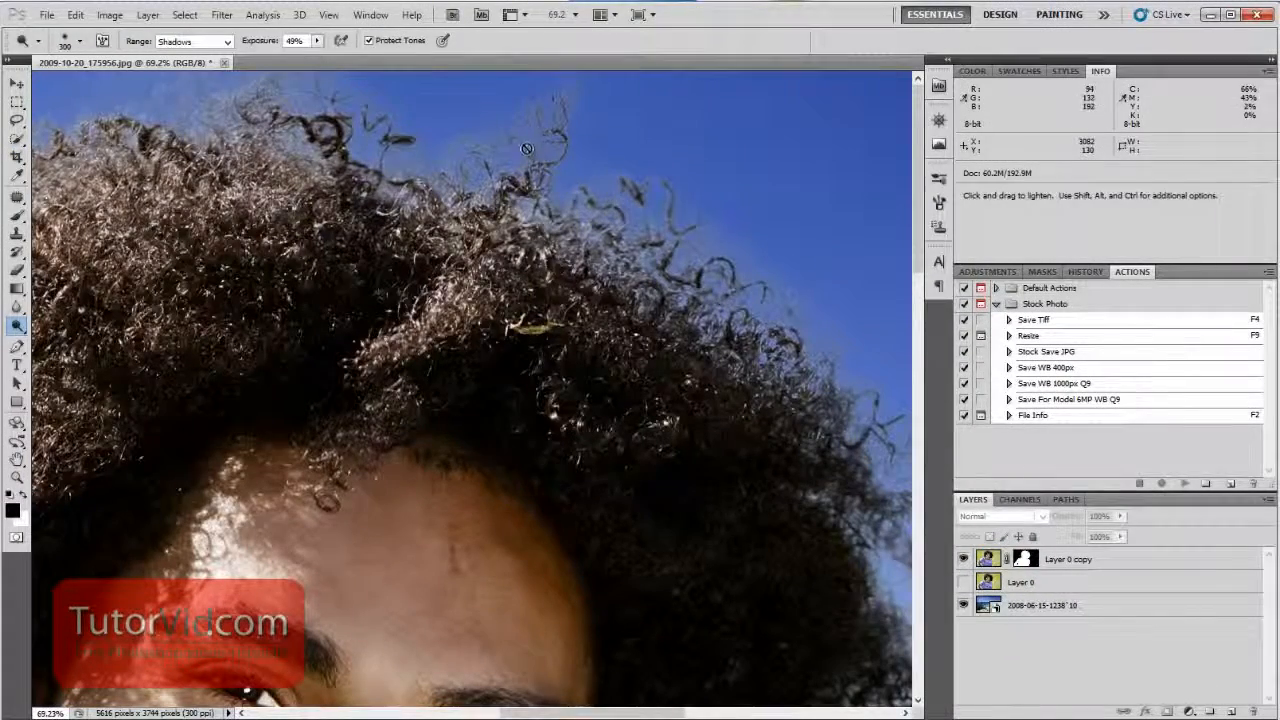
# Burn the copied layer's mask in the Shadows range with a size 200 brush, clearing the haze around the upper-right curls
pyautogui.press('space')
pyautogui.moveTo(532, 200); pyautogui.dragTo(560, 204)
pyautogui.moveTo(745, 368); pyautogui.dragTo(519, 282)
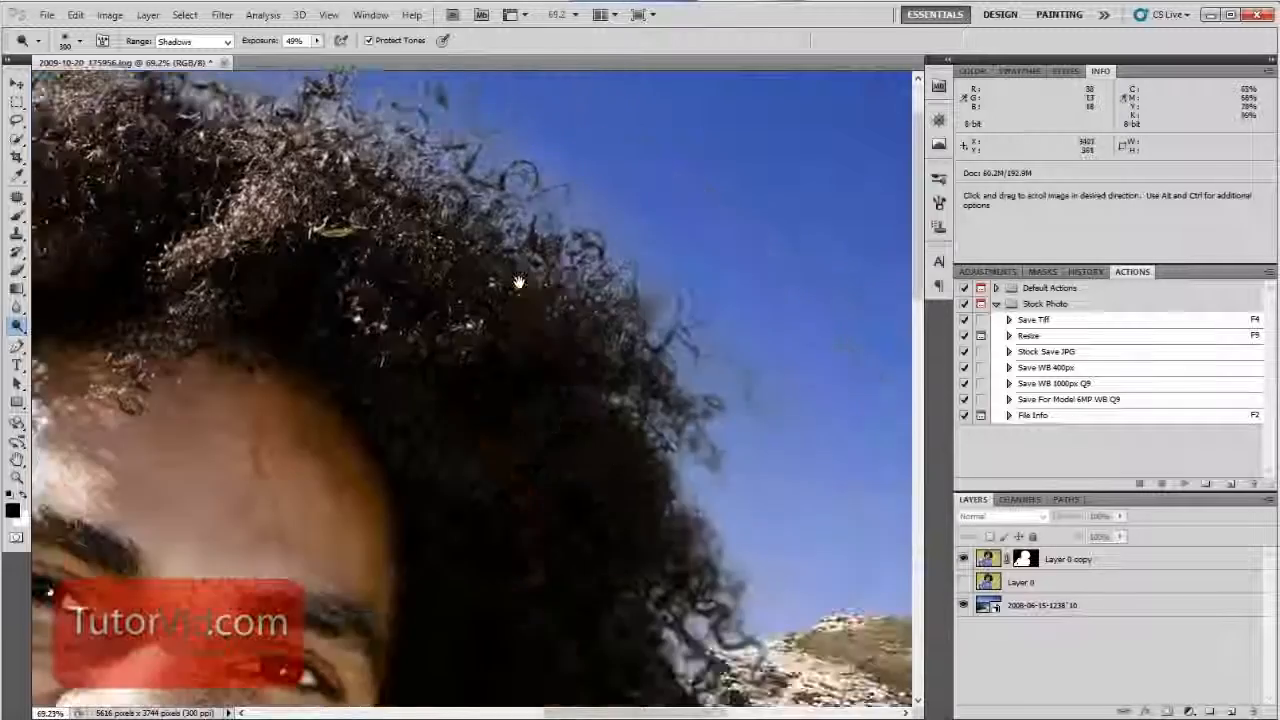
pyautogui.click(17, 329)
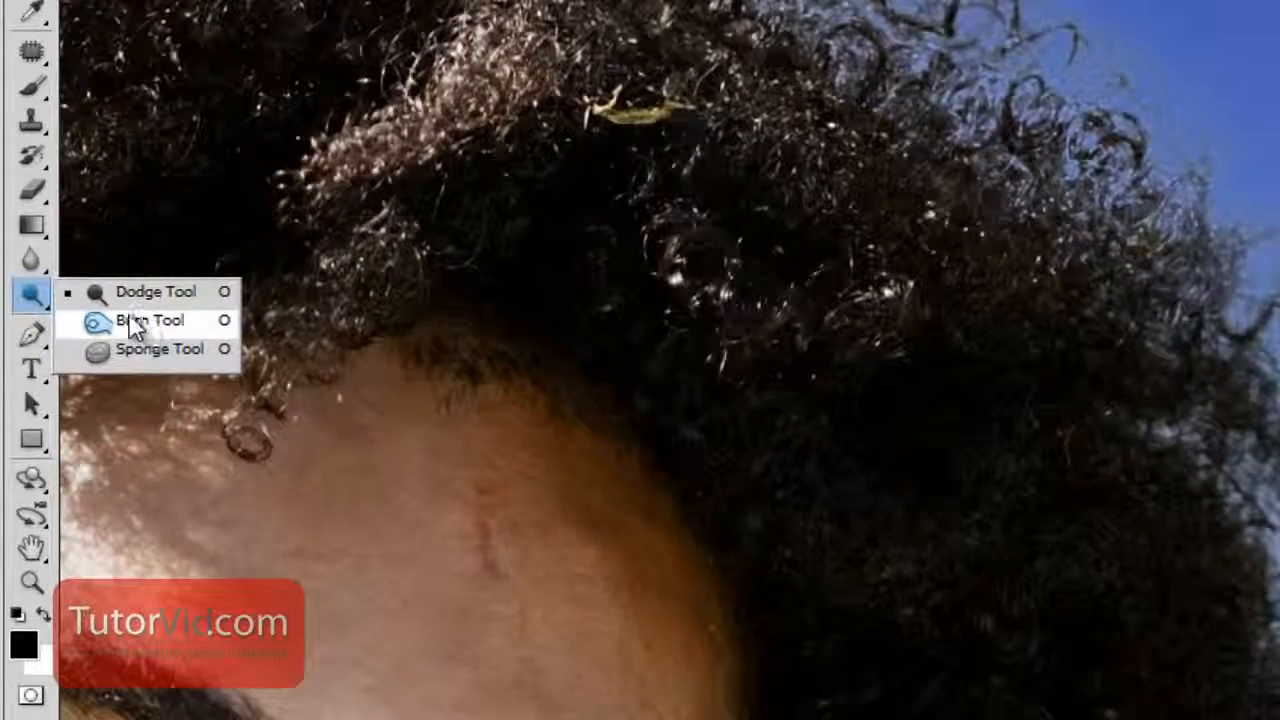
pyautogui.click(160, 321)
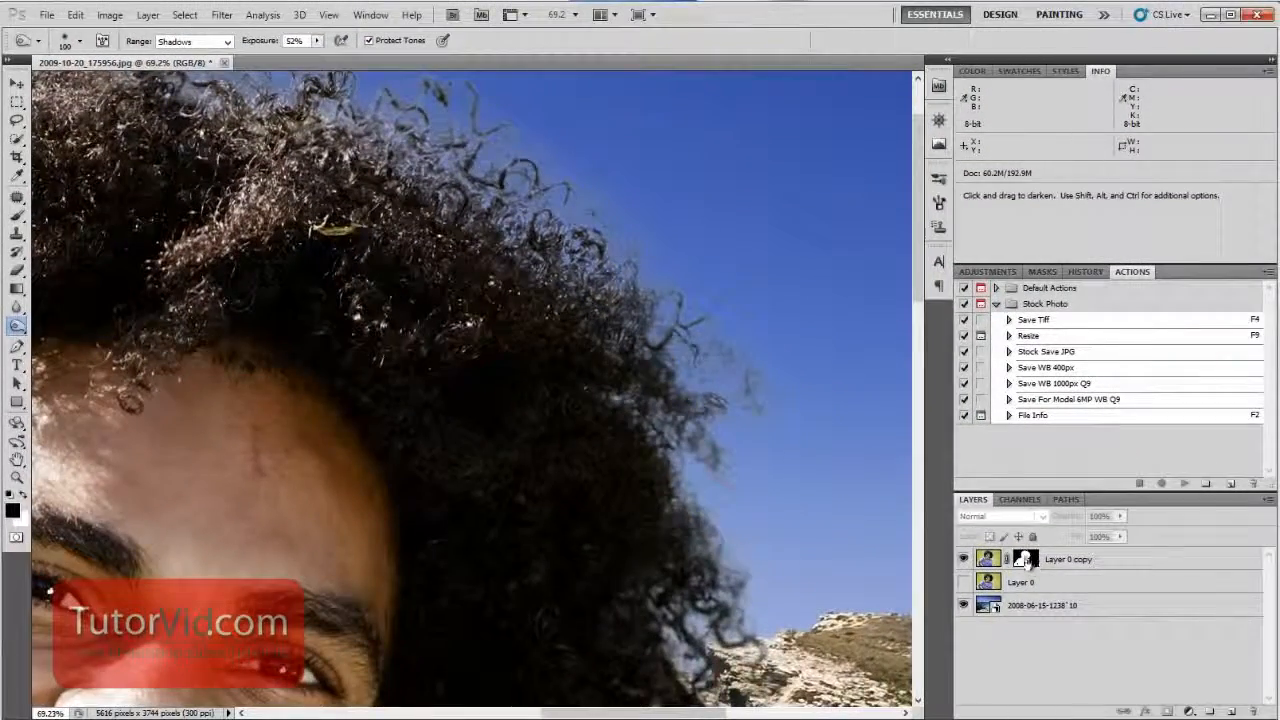
pyautogui.click(1027, 560)
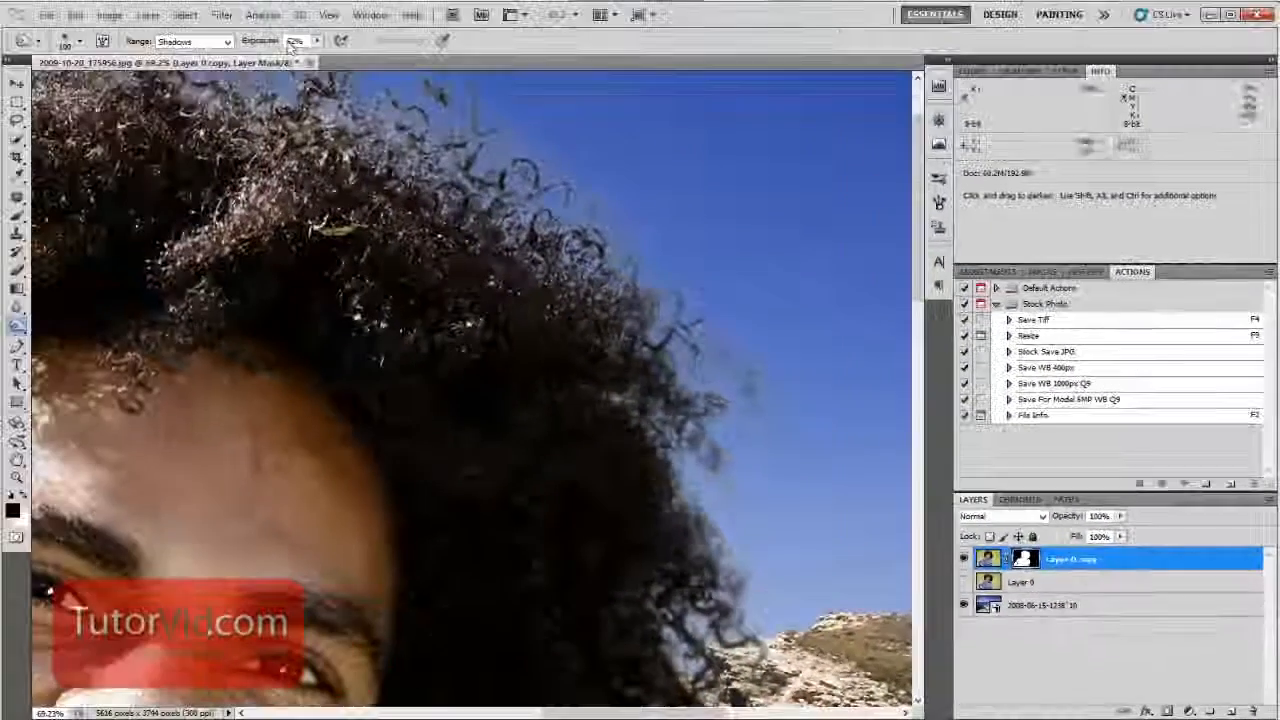
pyautogui.click(268, 42)
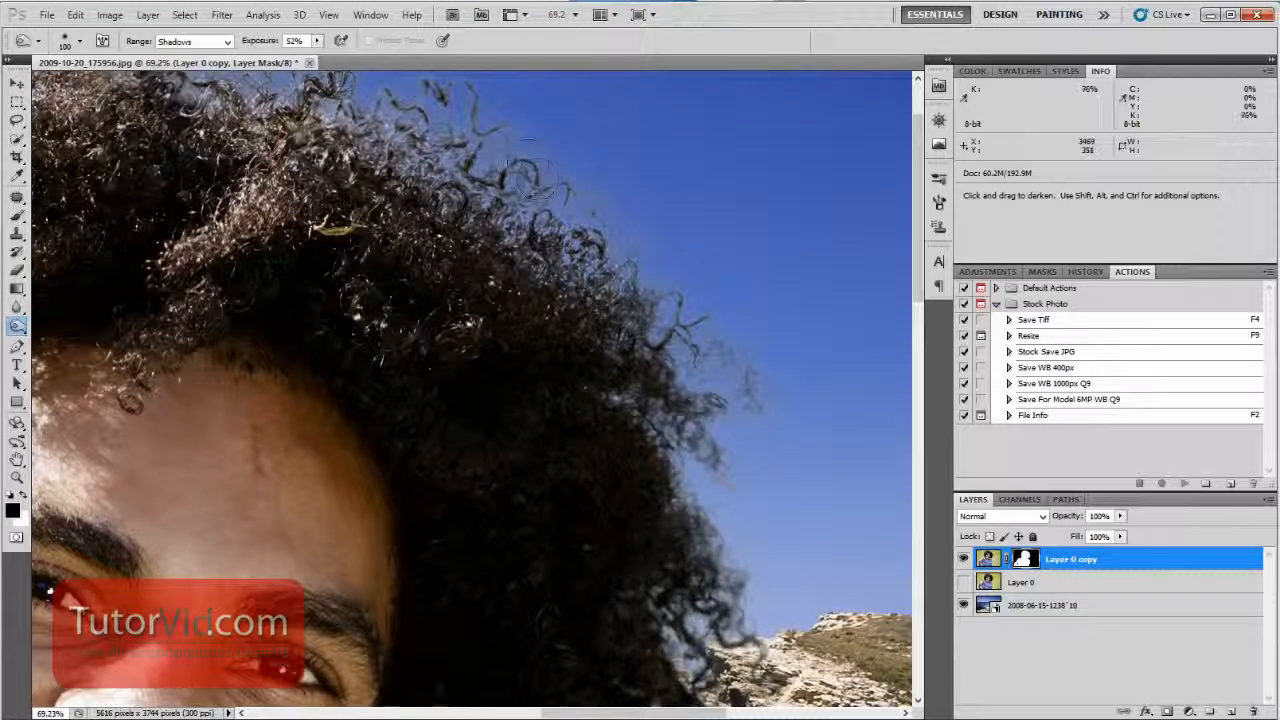
pyautogui.press(']')
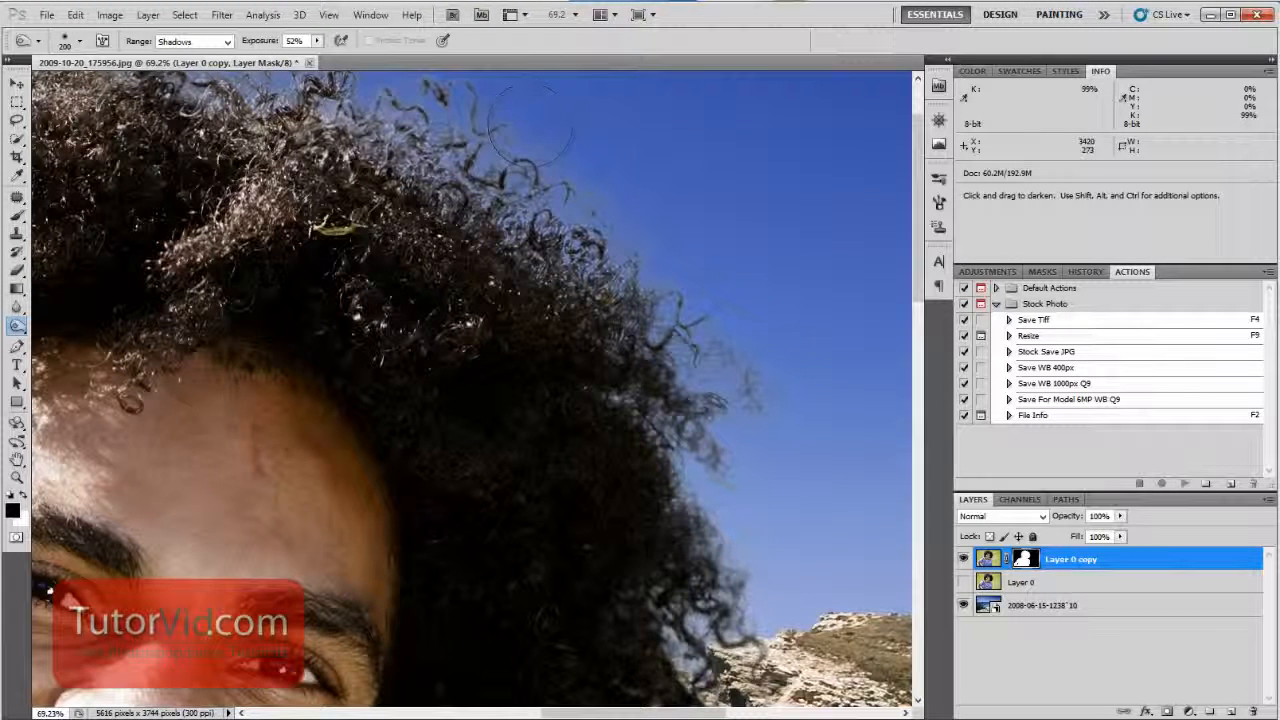
pyautogui.moveTo(512, 145); pyautogui.dragTo(497, 178)
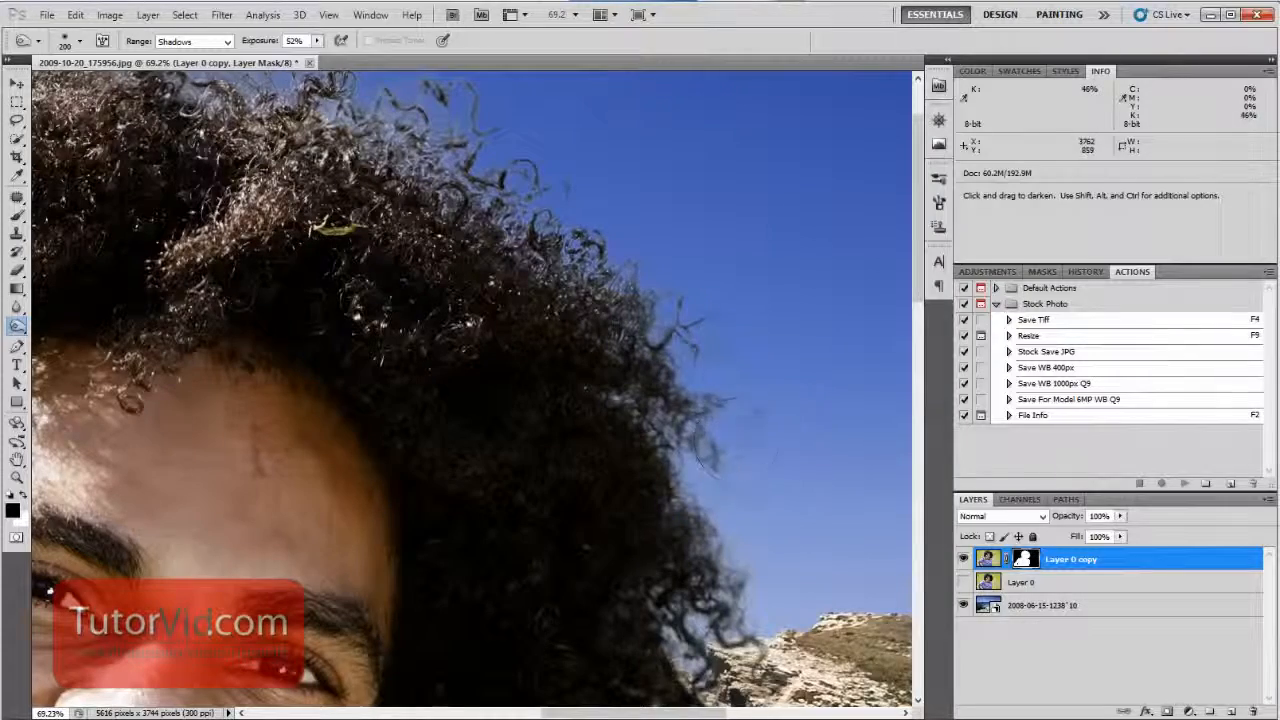
# Burn away the remaining haze on the mask along the top and left side of the hair, and check the sleeve edge
pyautogui.moveTo(526, 310); pyautogui.dragTo(823, 409)
pyautogui.moveTo(743, 202); pyautogui.dragTo(700, 202)
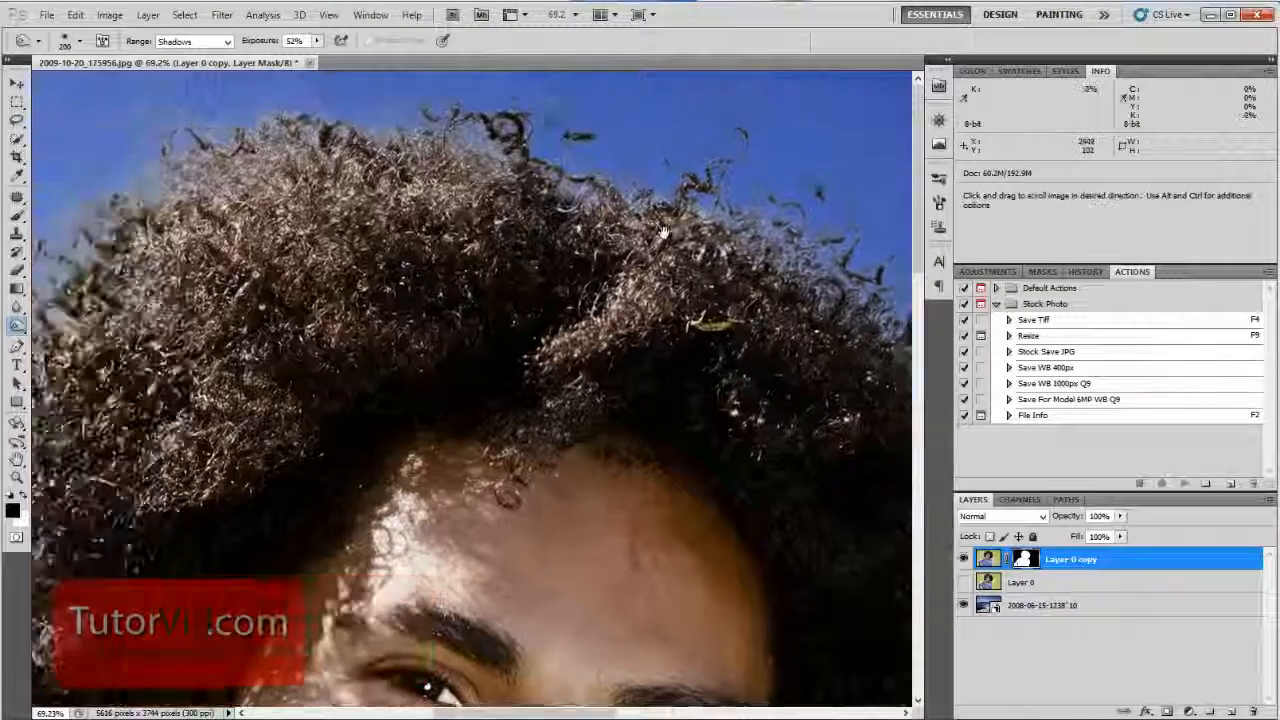
pyautogui.moveTo(216, 200); pyautogui.dragTo(671, 100)
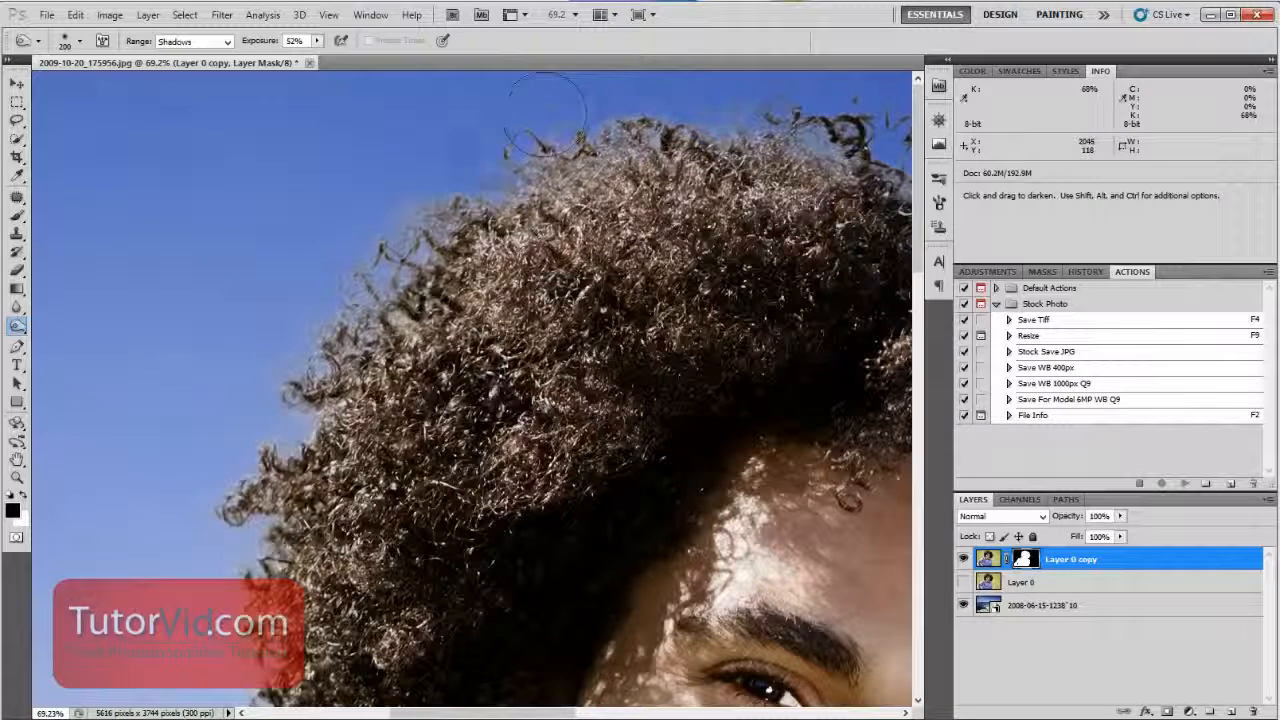
pyautogui.moveTo(478, 388); pyautogui.dragTo(590, 245)
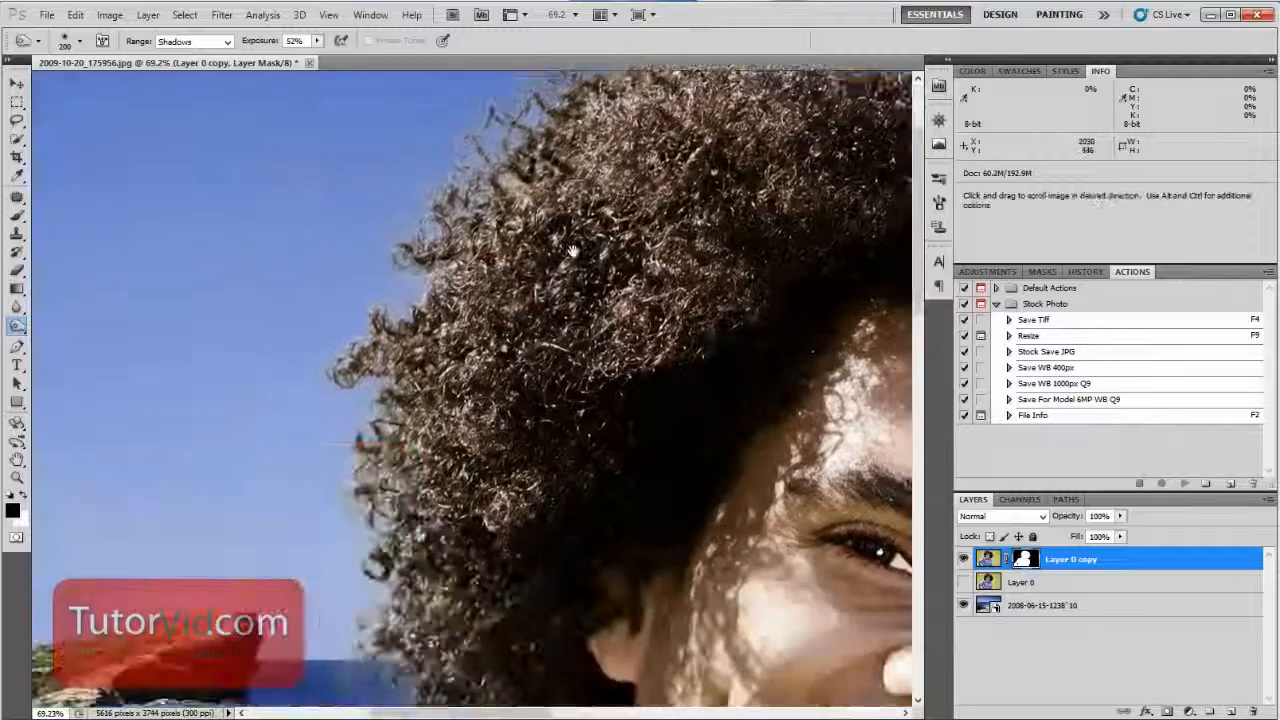
pyautogui.moveTo(577, 640); pyautogui.dragTo(625, 472)
pyautogui.moveTo(775, 82)
pyautogui.mouseDown()
pyautogui.moveTo(494, 397)
pyautogui.moveTo(315, 395)
pyautogui.mouseUp()
pyautogui.moveTo(110, 215); pyautogui.dragTo(200, 180)
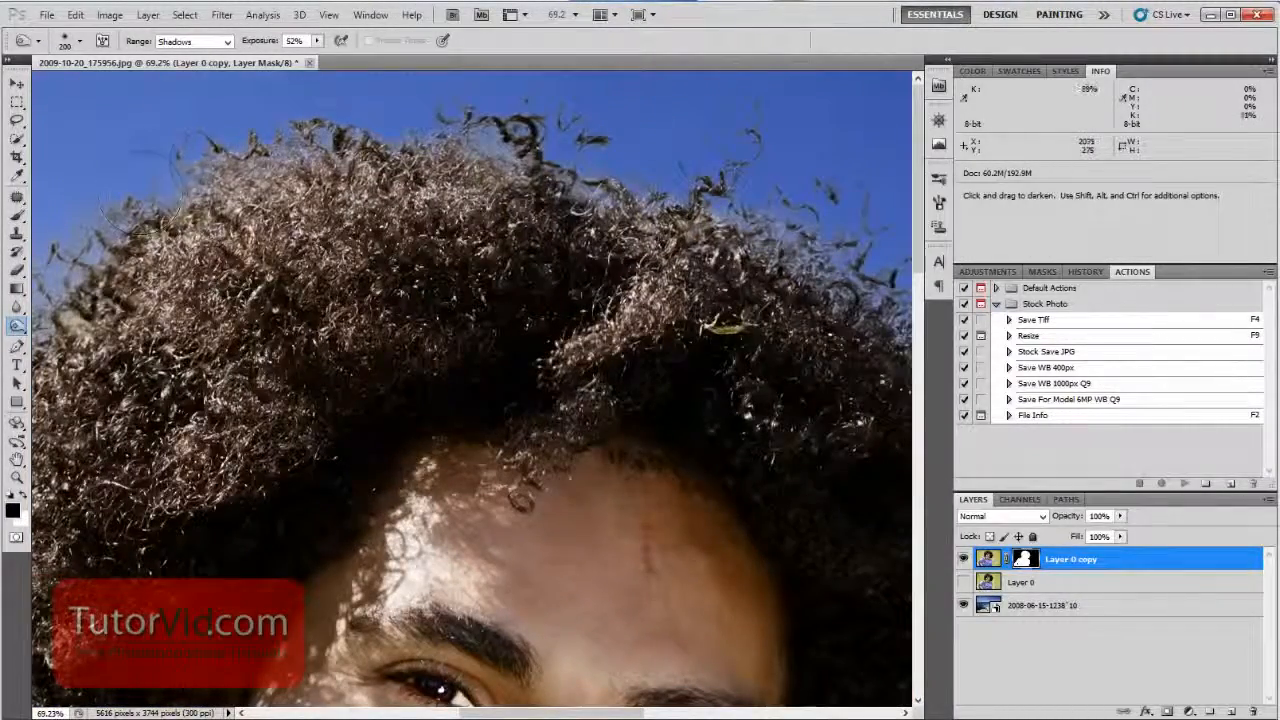
pyautogui.moveTo(519, 497); pyautogui.dragTo(596, 14)
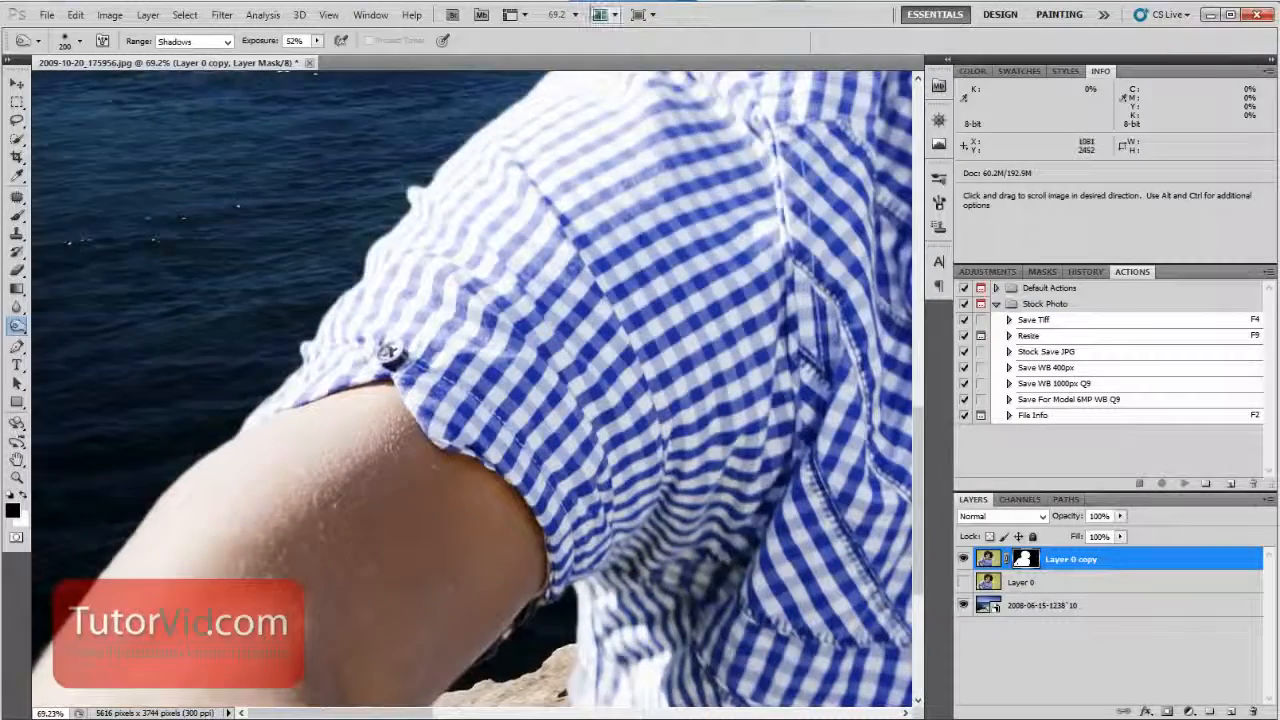
pyautogui.hotkey('ctrl', '0')
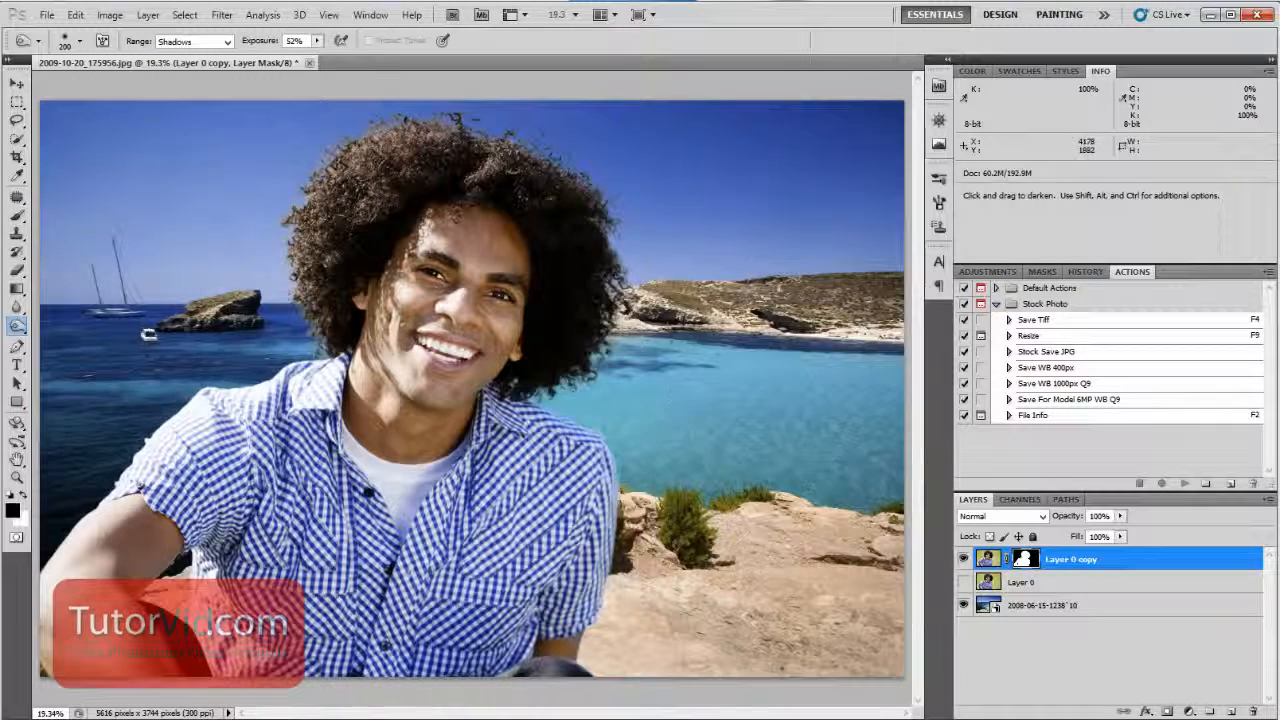
# Apply a Gaussian Blur with a radius of 11.1 pixels to the sea photo layer behind the man
pyautogui.click(1049, 612)
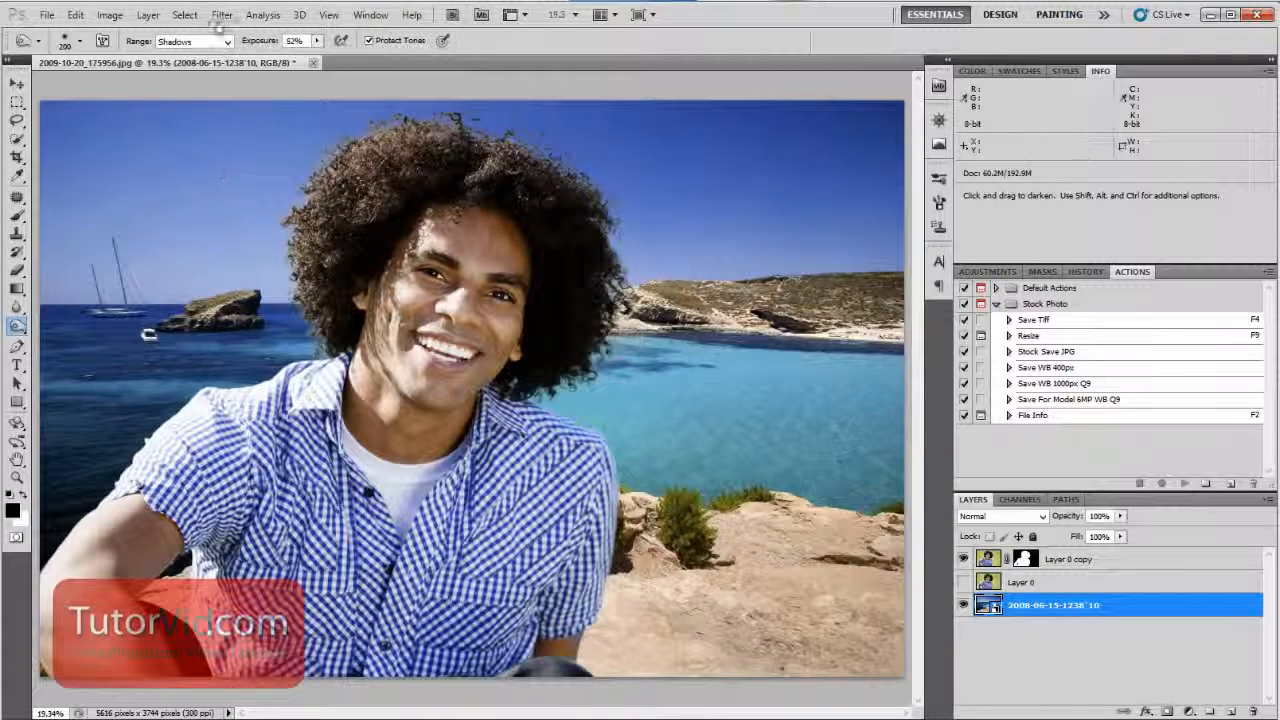
pyautogui.click(1035, 655)
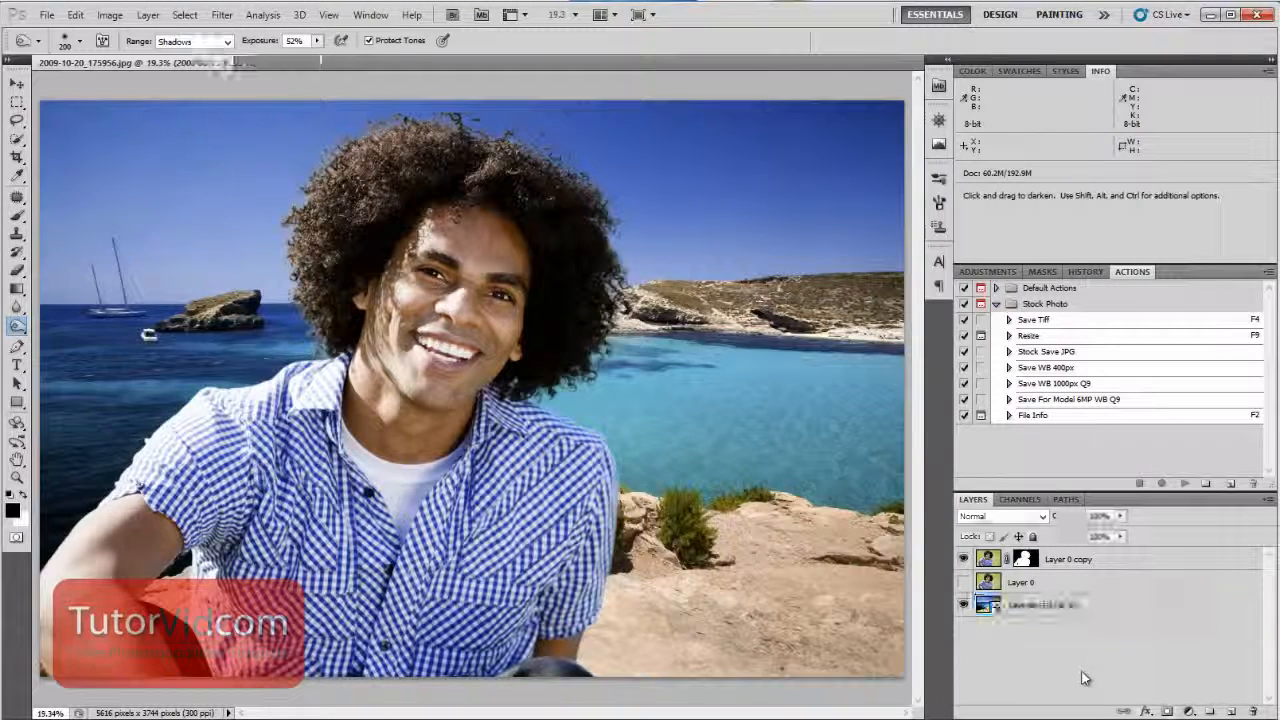
pyautogui.click(1049, 607)
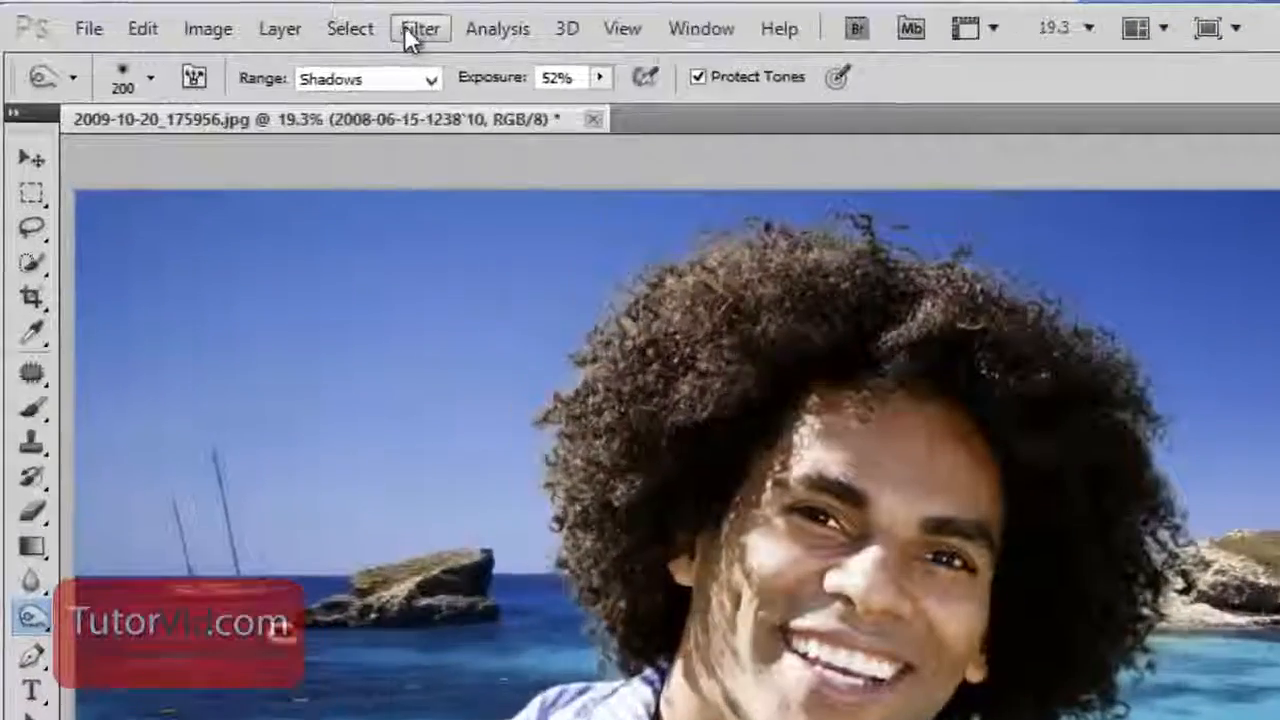
pyautogui.click(406, 30)
pyautogui.moveTo(528, 308)
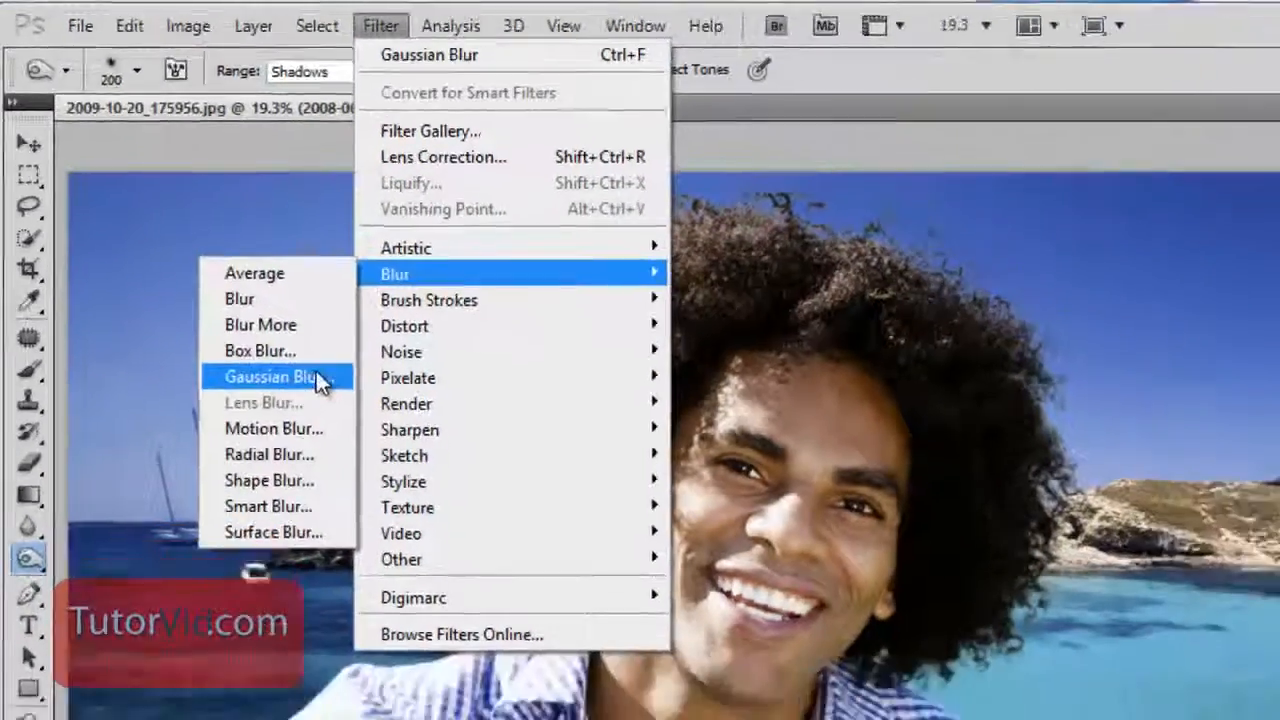
pyautogui.click(316, 377)
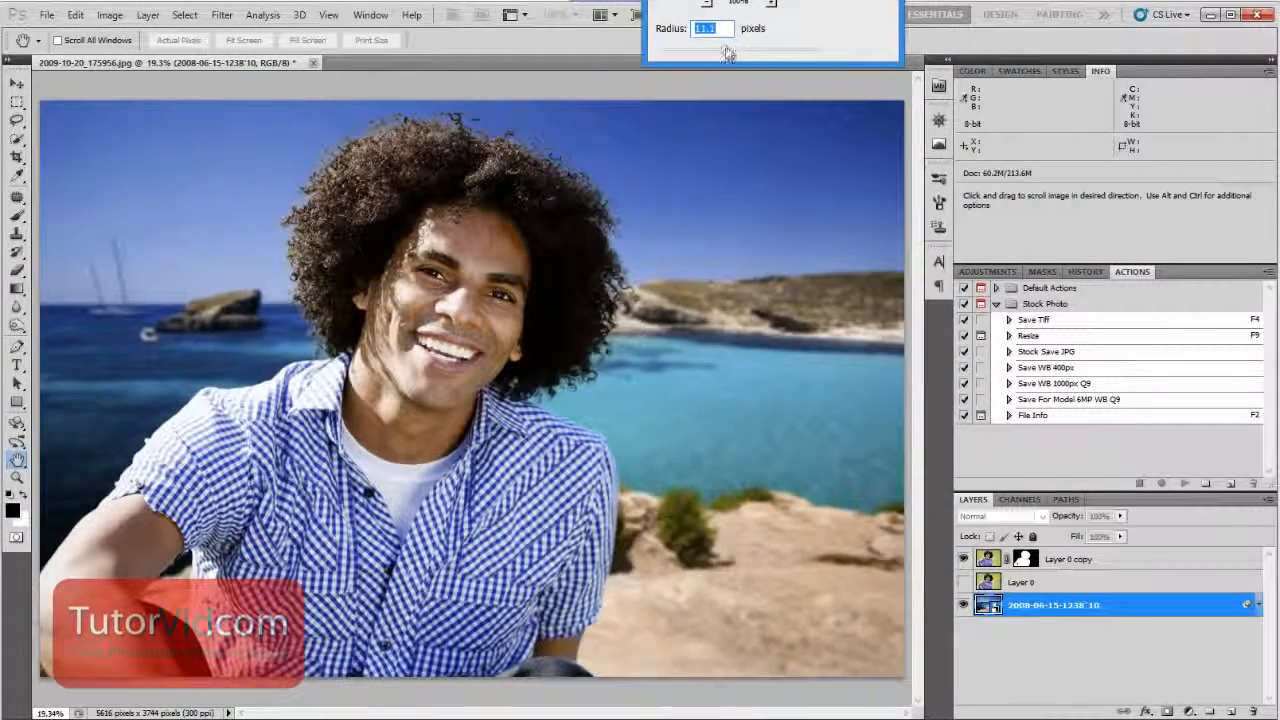
pyautogui.press('Return')
pyautogui.press('o')
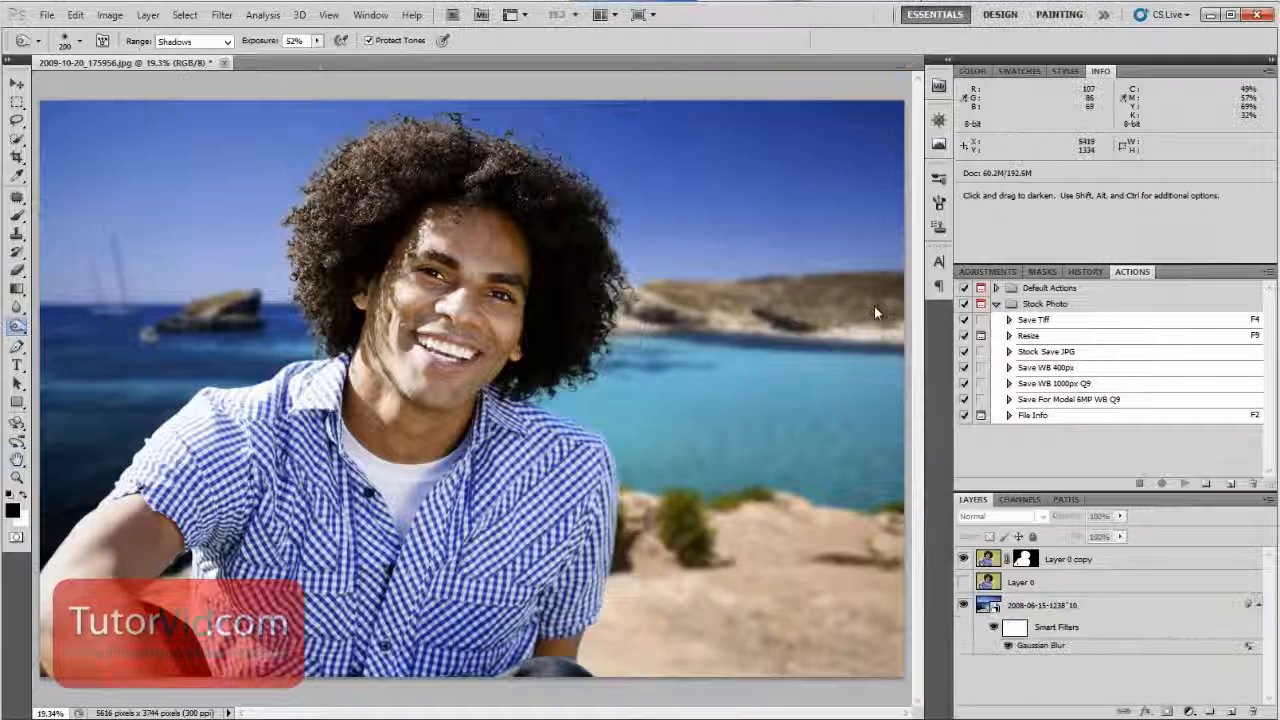
pyautogui.hotkey('ctrl', '-')
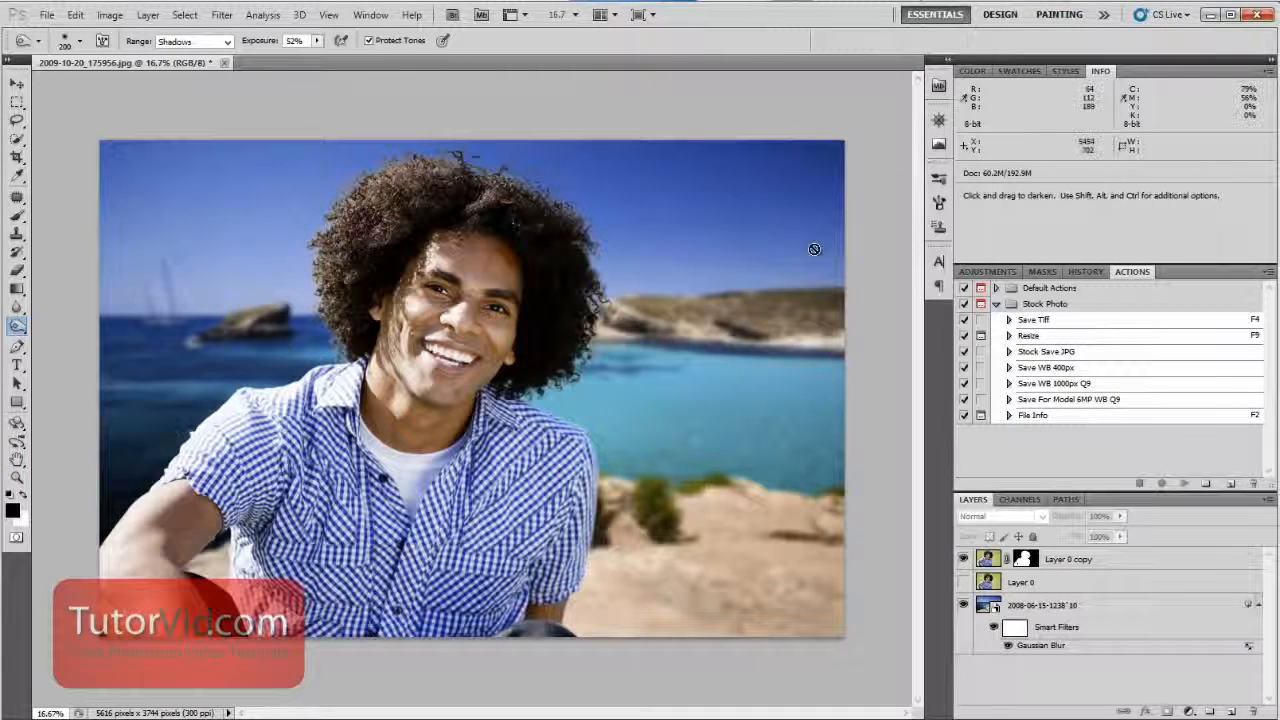